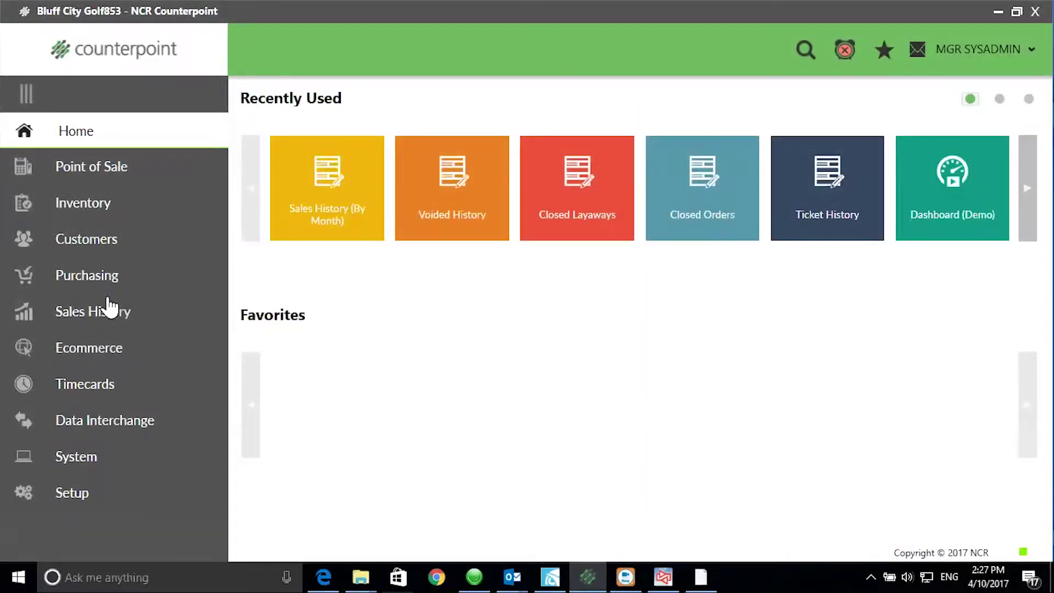
- Open the Ticket History view from the Sales History Views page
left_click(101, 312)
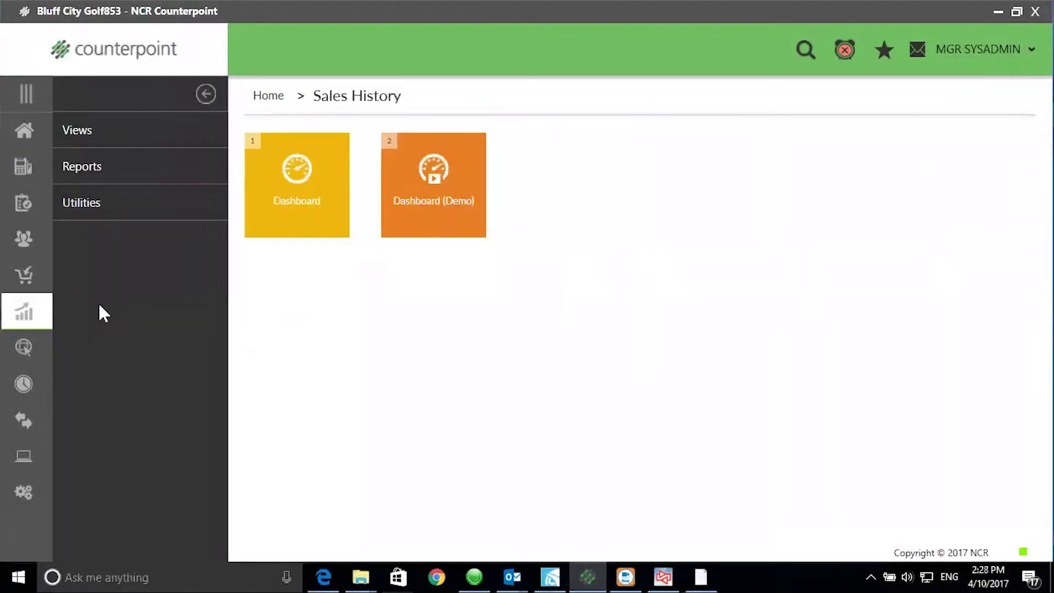
left_click(155, 138)
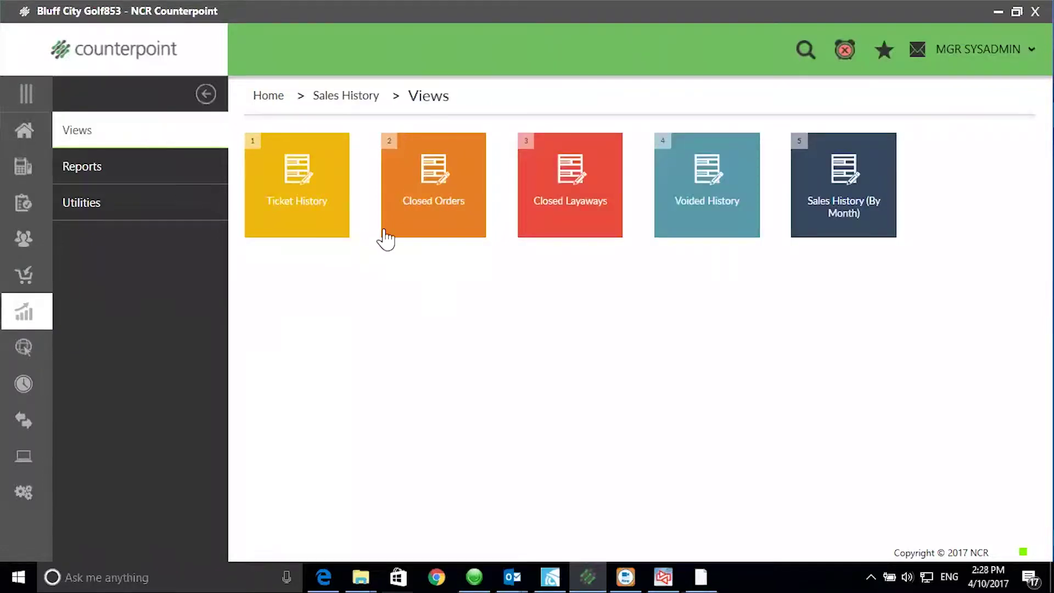
left_click(322, 205)
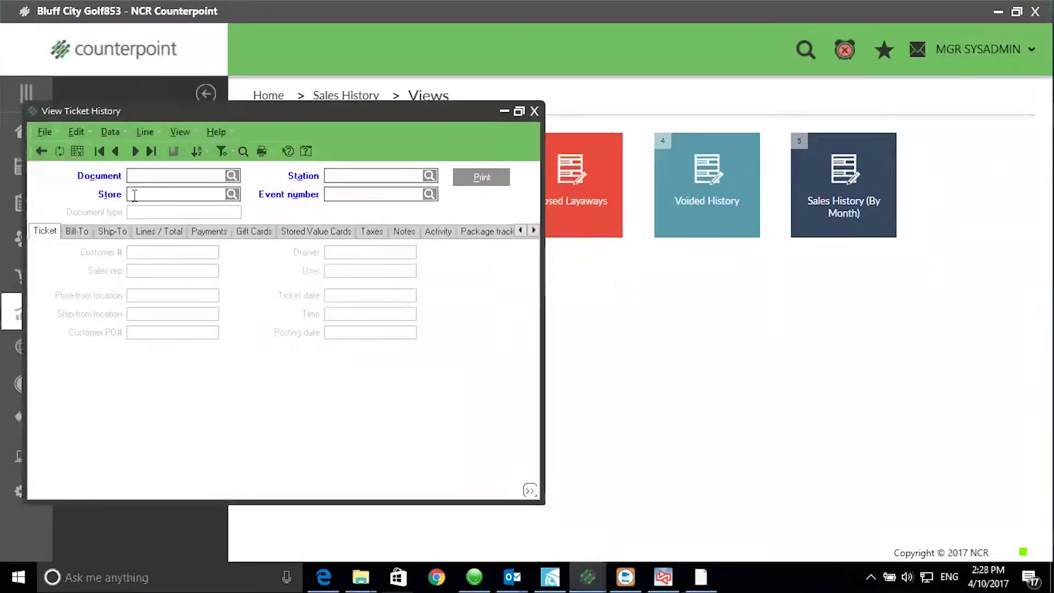
- List tickets as a grid, load ticket 100443's line items, and open the history filter
left_click(77, 151)
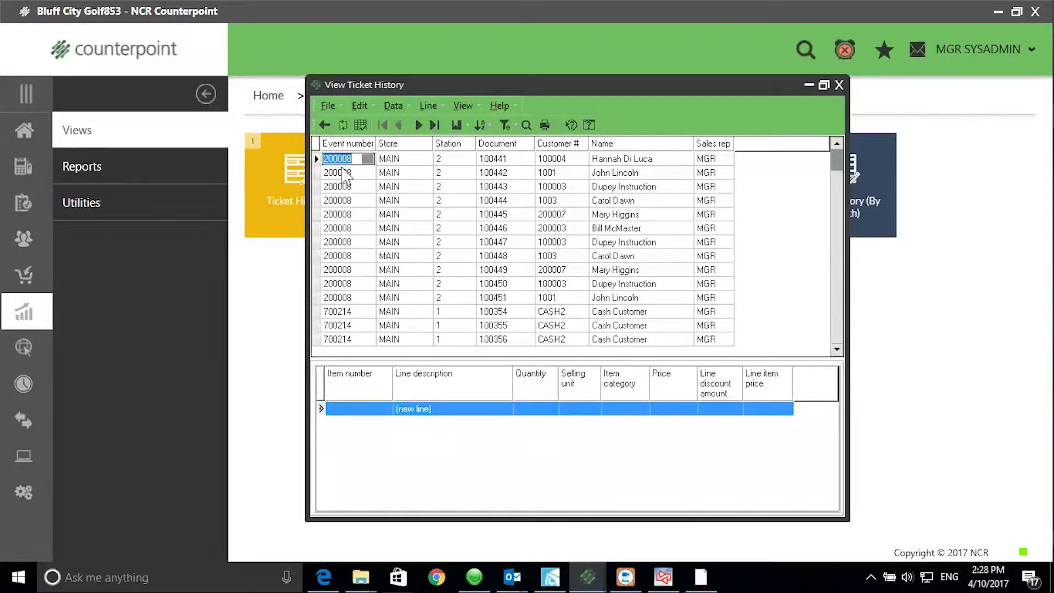
left_click(338, 188)
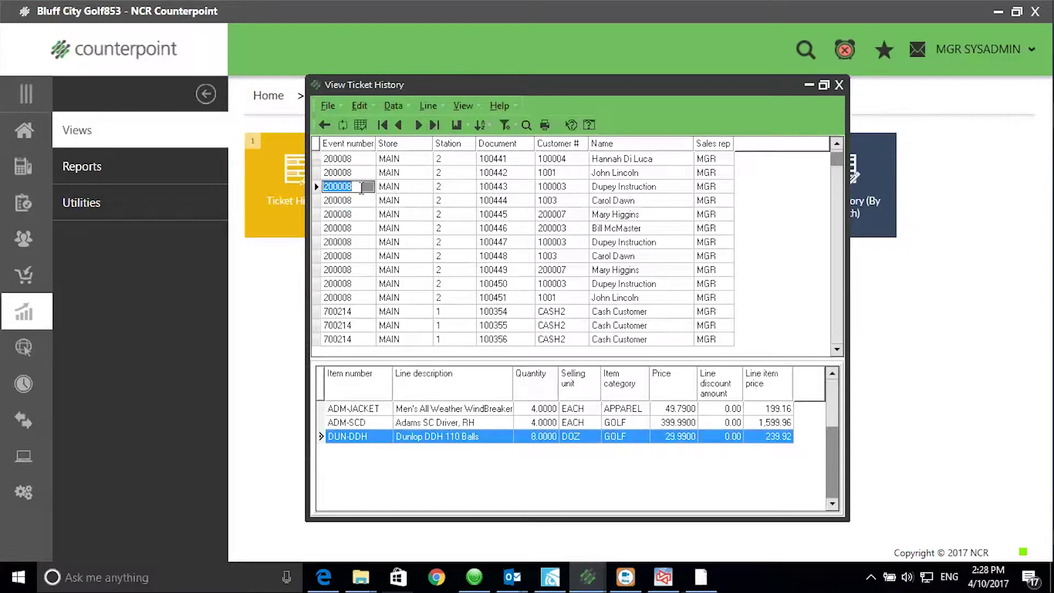
left_click(504, 125)
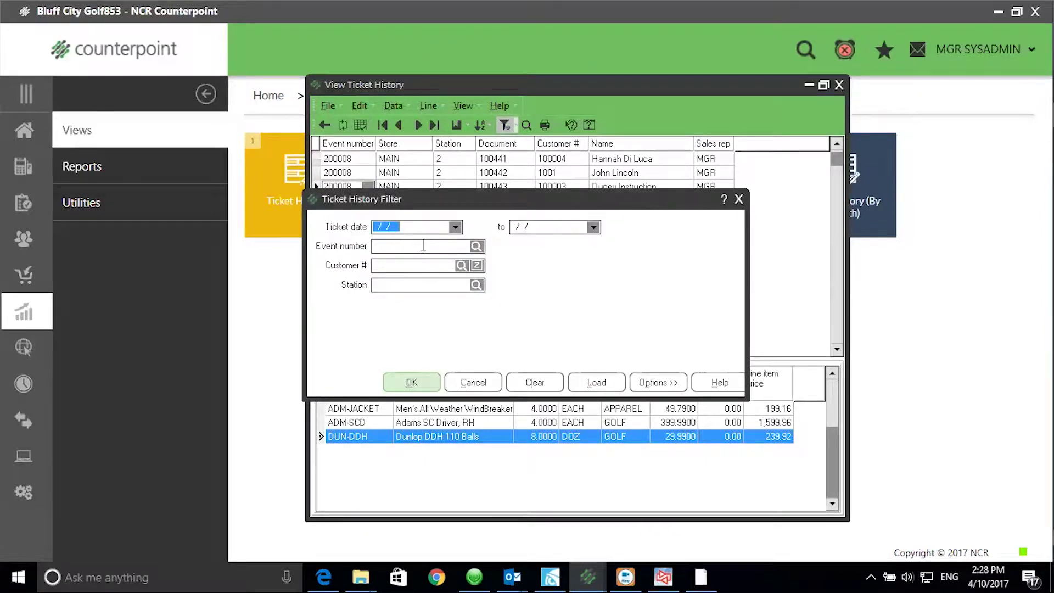
- Filter tickets to a ticket date from 4/1/2017 and review the ticket list's column options
key("m")
left_click(411, 382)
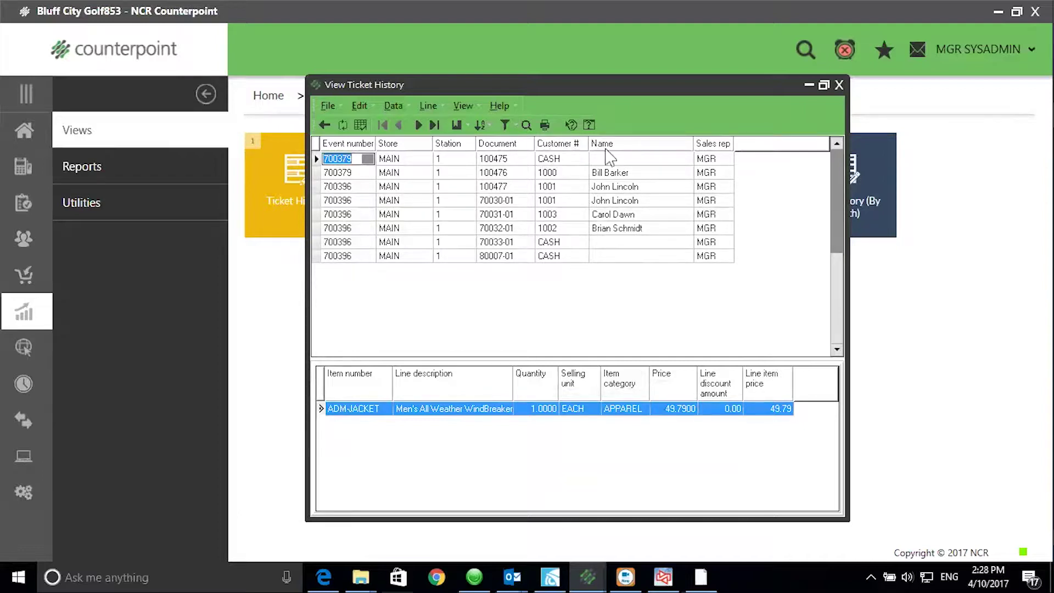
right_click(557, 153)
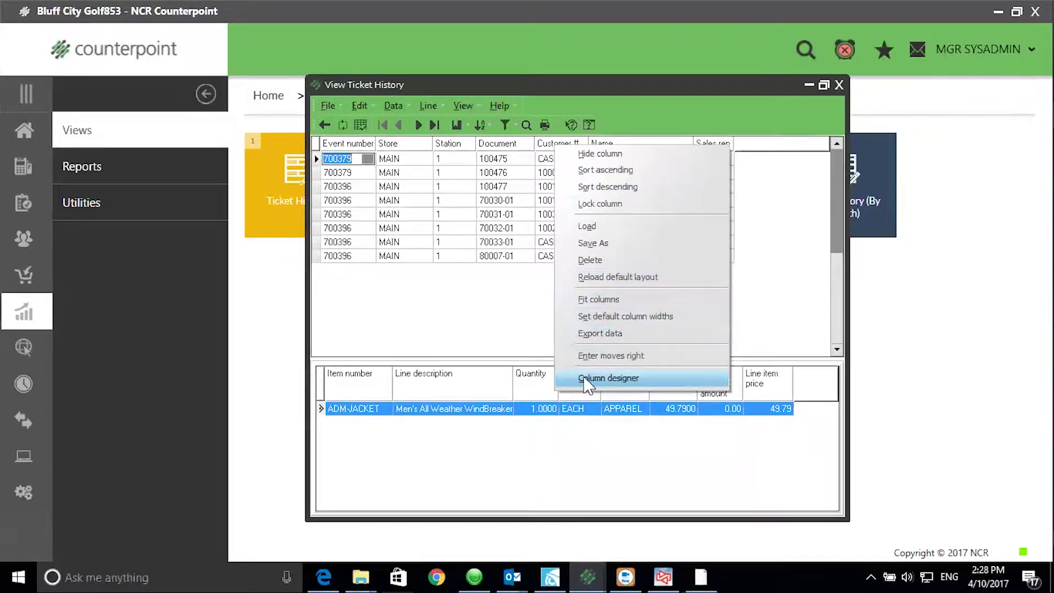
left_click(469, 490)
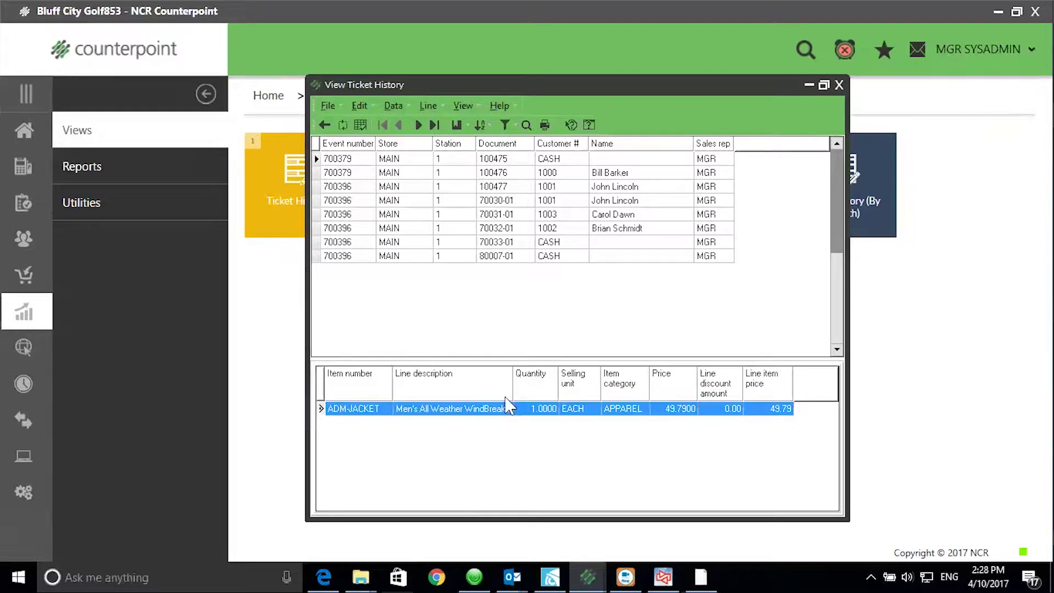
- Review the line-item column options, switch to single-ticket form view, then close Ticket History
right_click(485, 384)
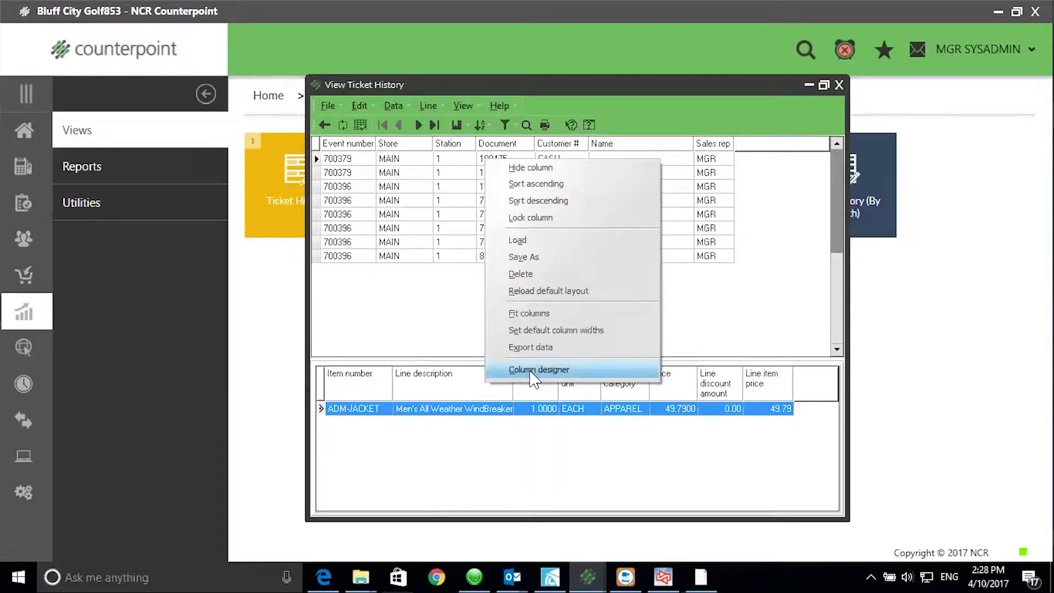
left_click(512, 446)
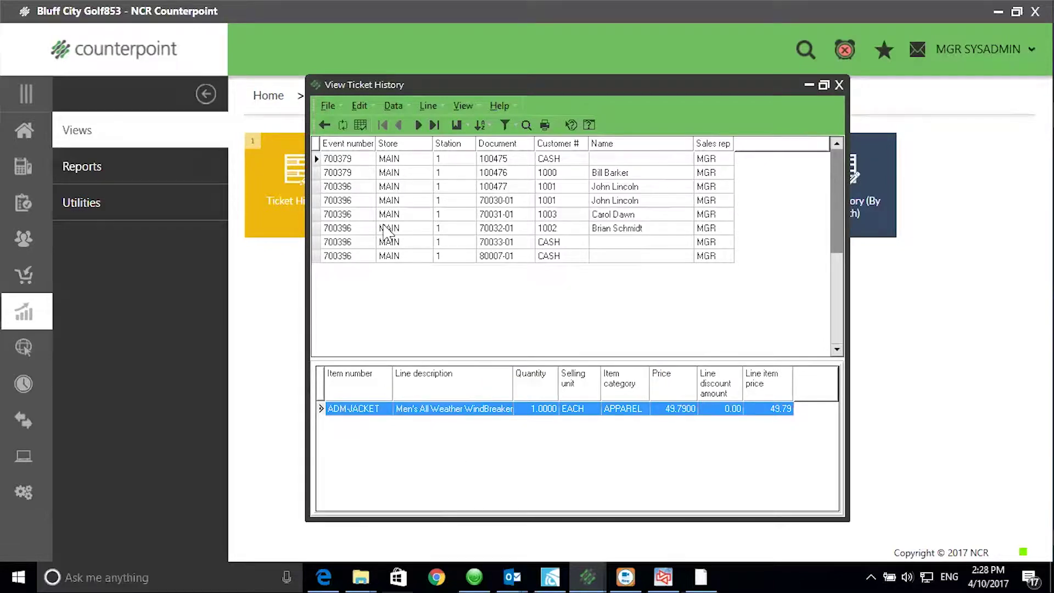
left_click(360, 125)
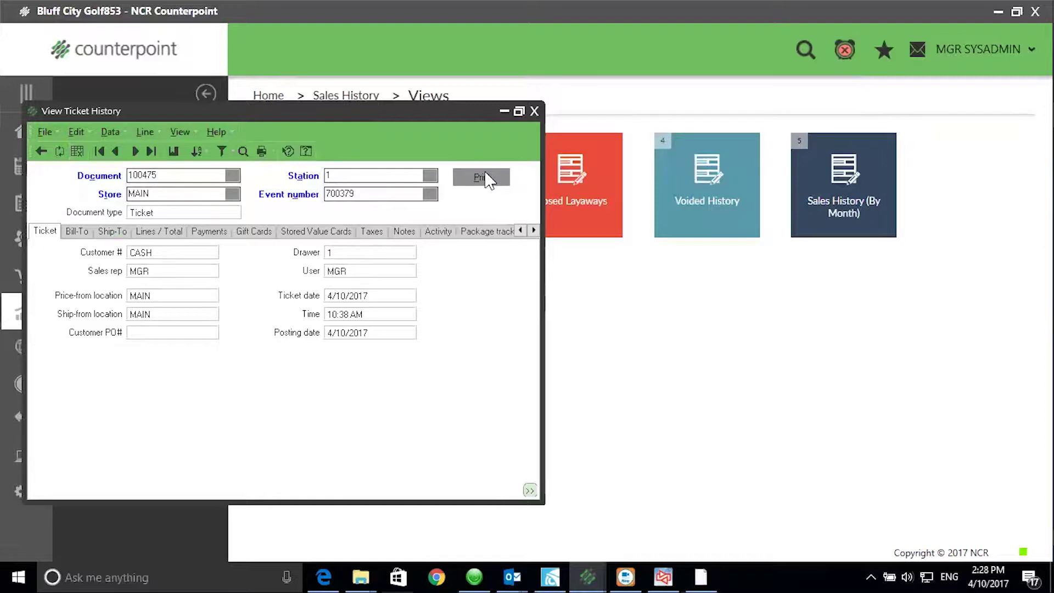
left_click(535, 111)
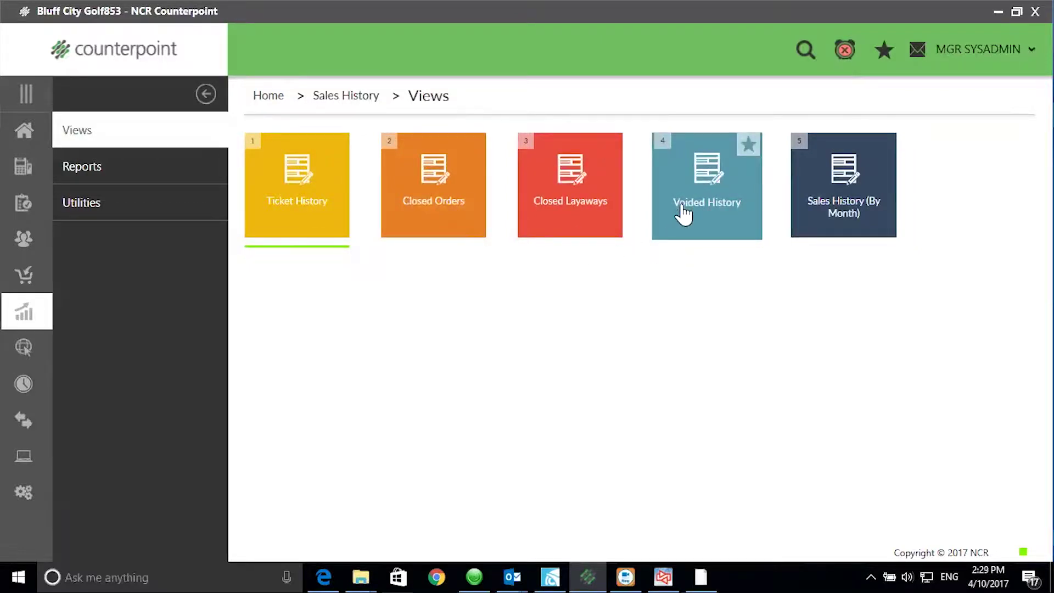
left_click(458, 182)
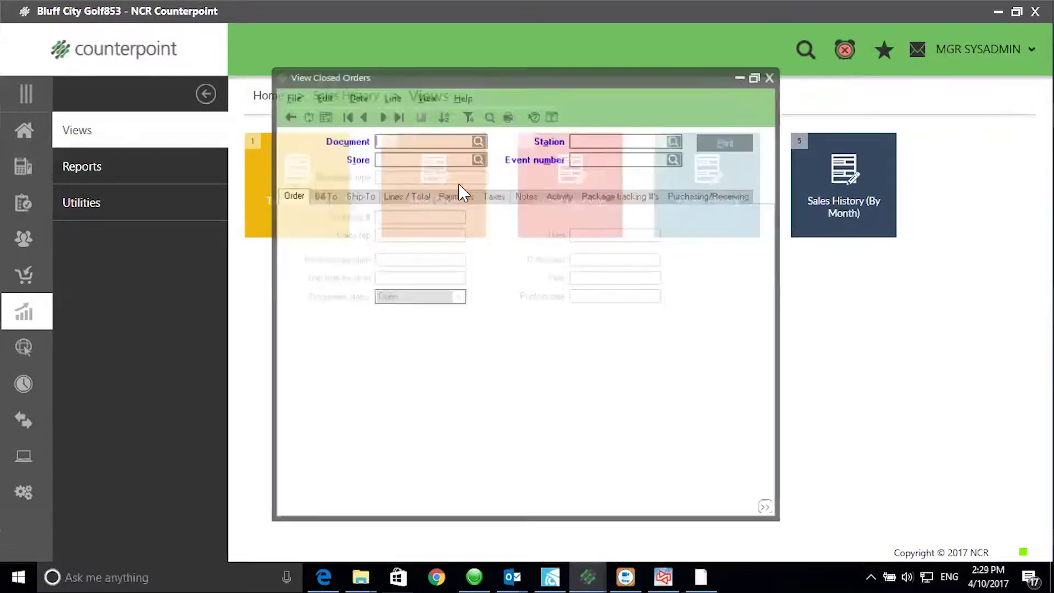
left_click(323, 115)
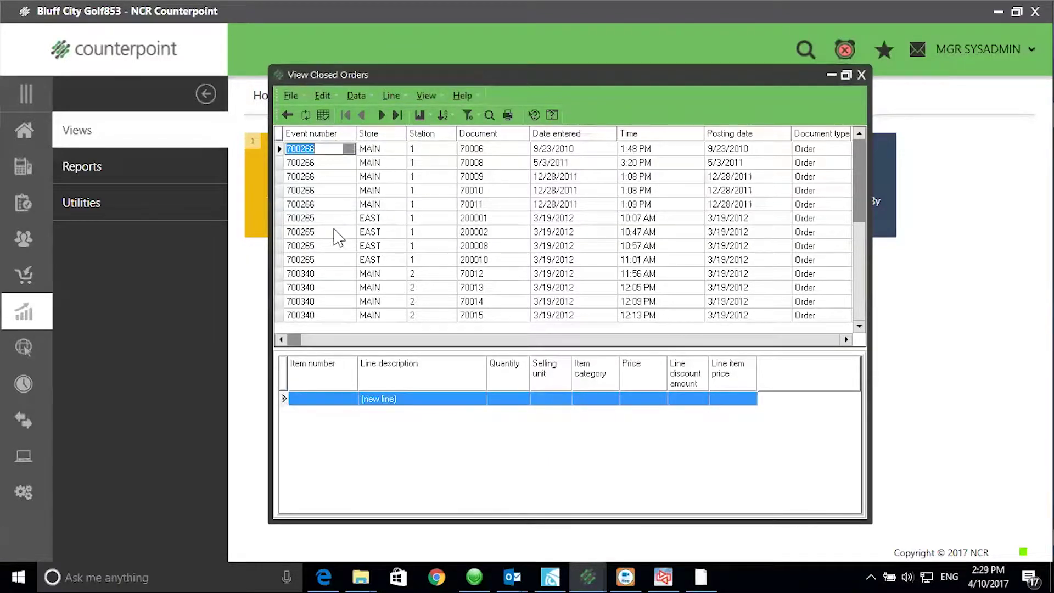
left_click(343, 315)
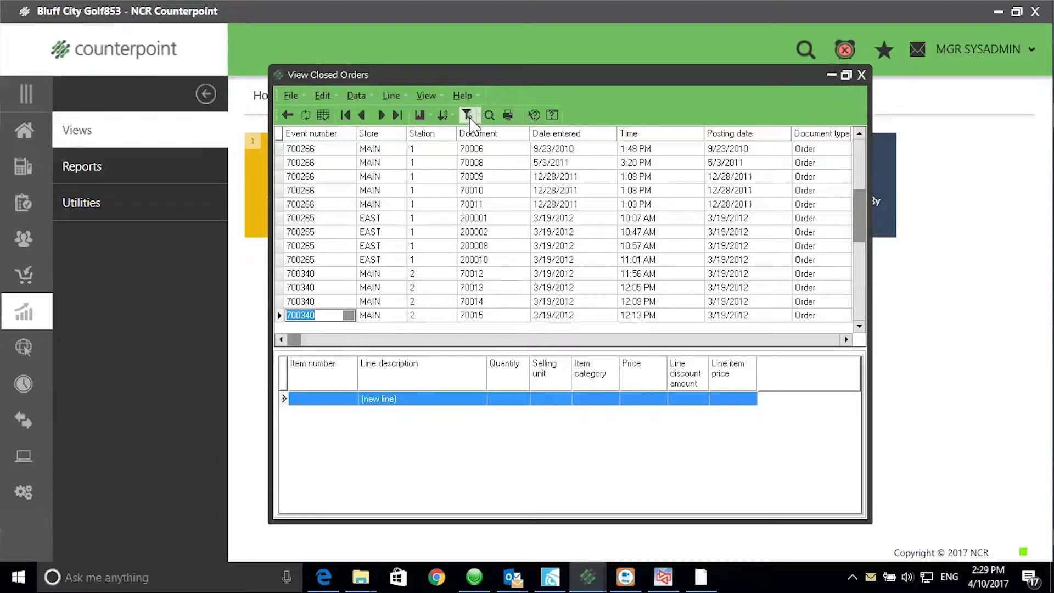
left_click(466, 125)
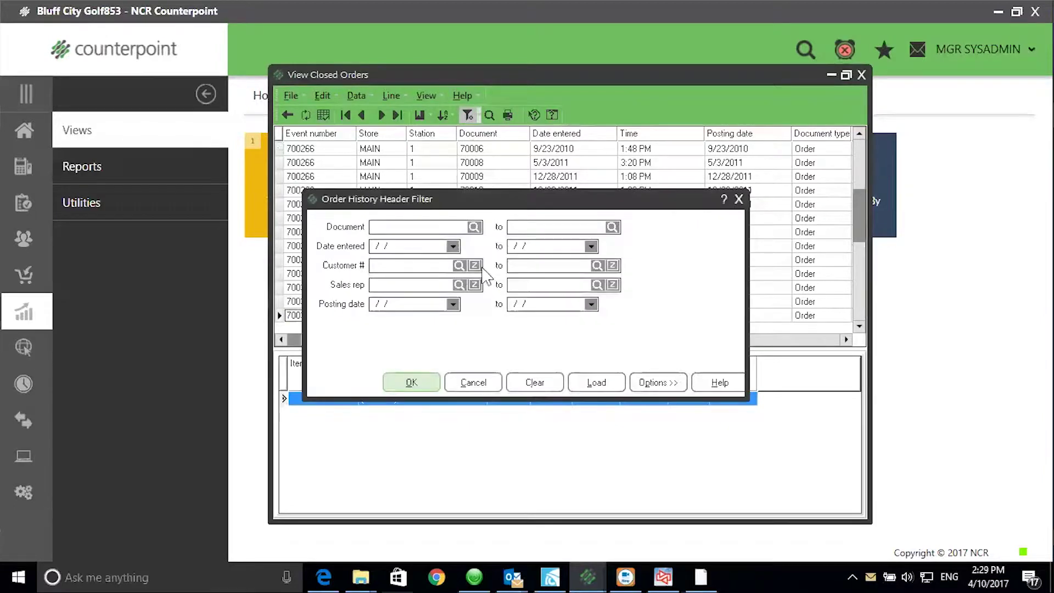
left_click(405, 386)
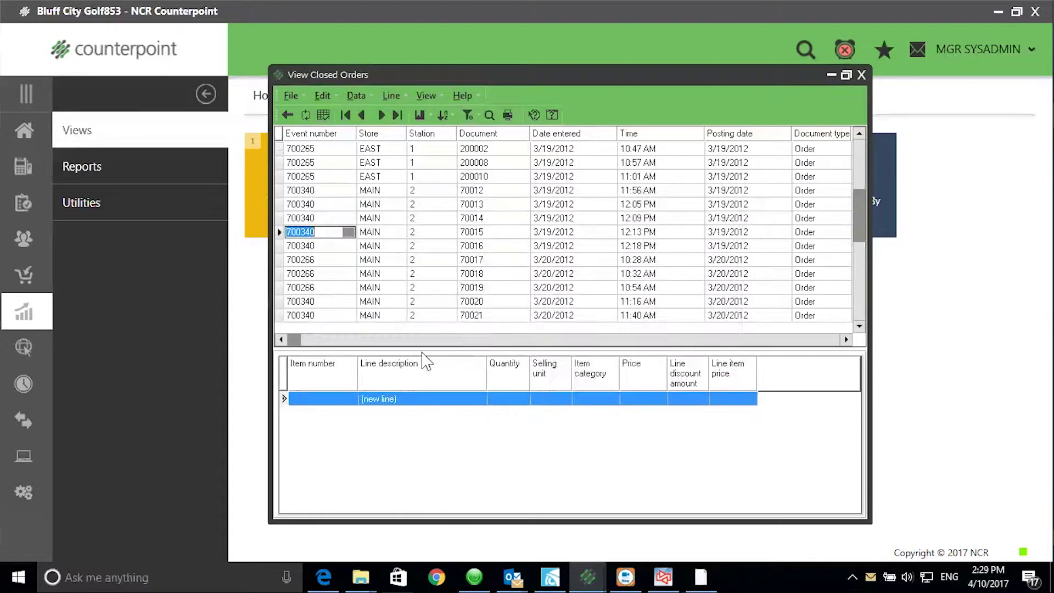
right_click(517, 135)
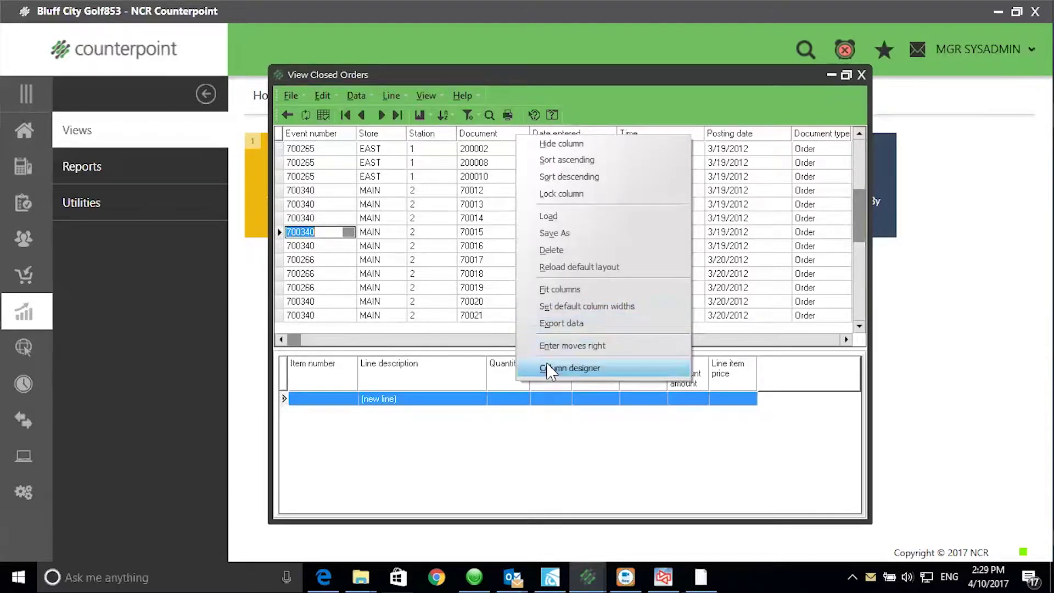
left_click(494, 483)
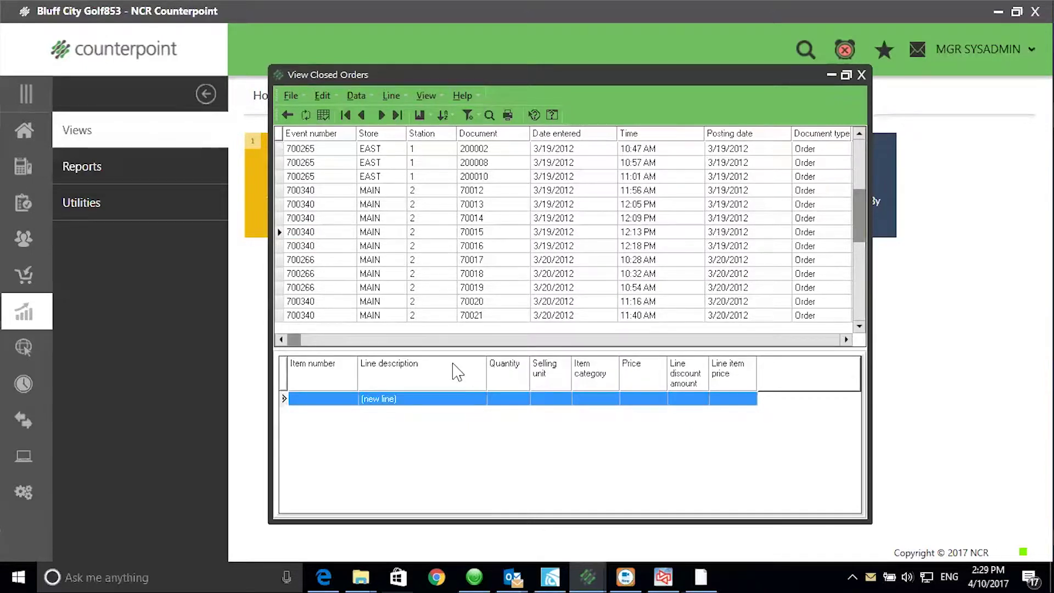
right_click(454, 365)
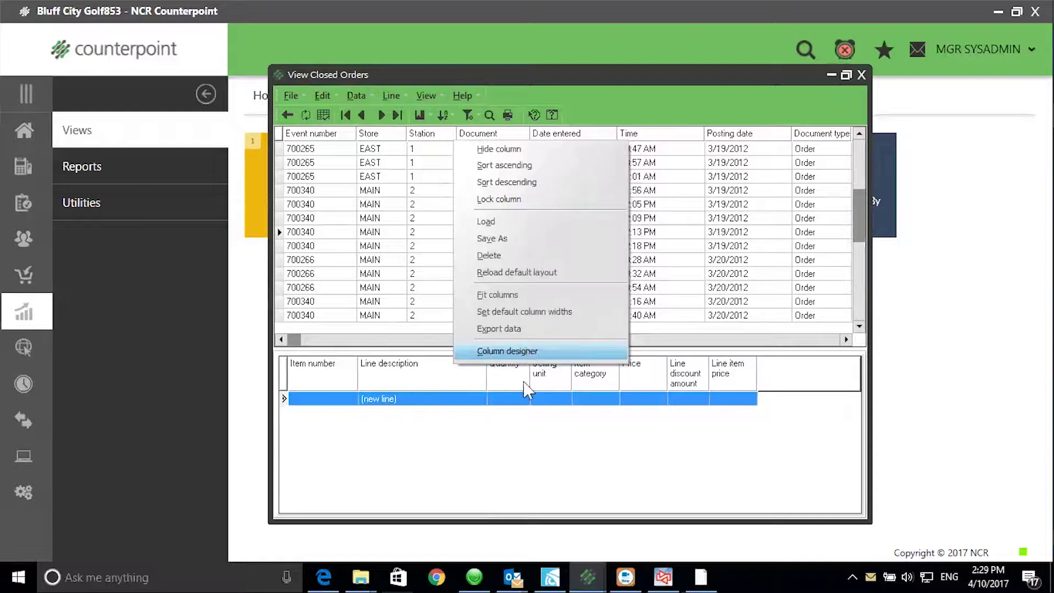
left_click(511, 427)
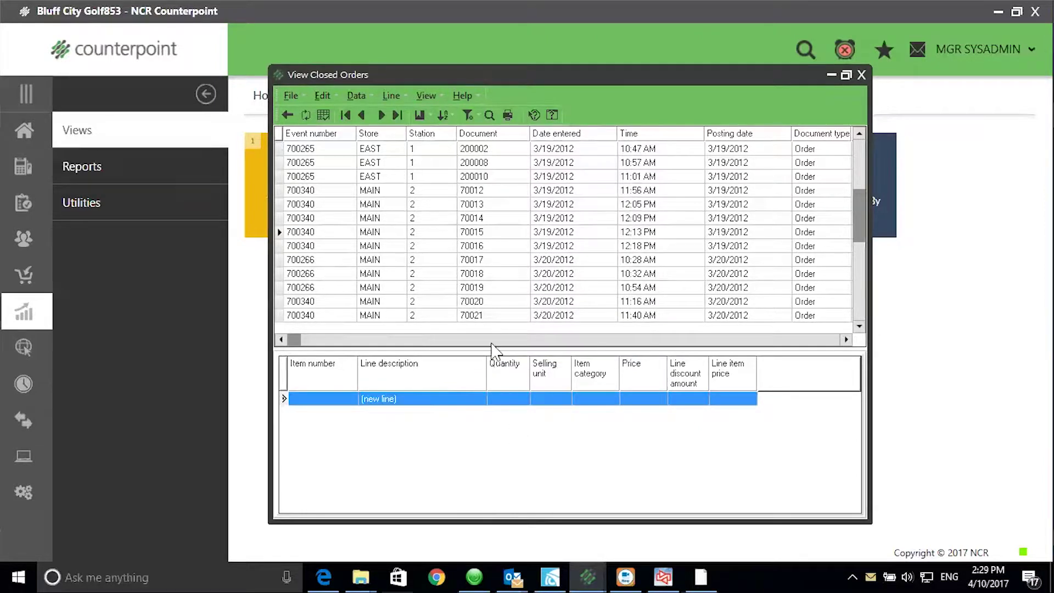
left_click(323, 116)
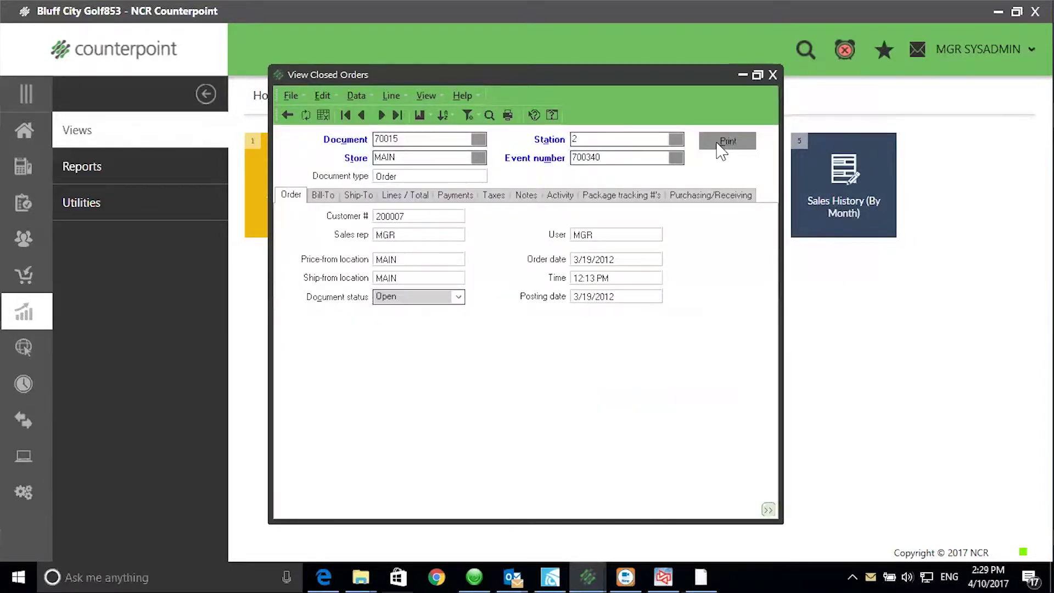
- Replace Closed Orders with the Closed Layaways view, listed as a grid with the filter applied
left_click(772, 74)
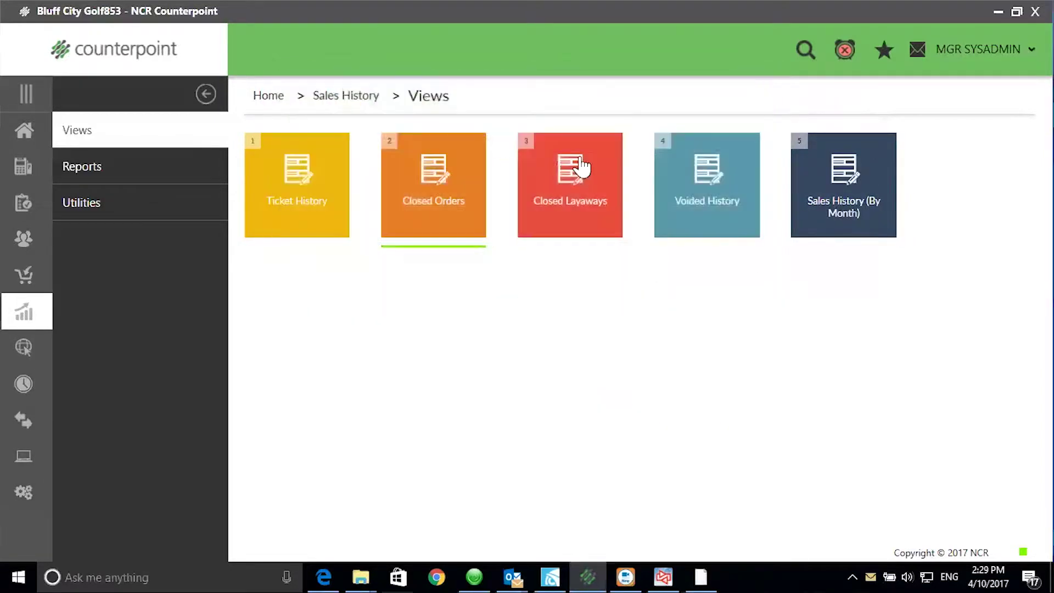
left_click(565, 203)
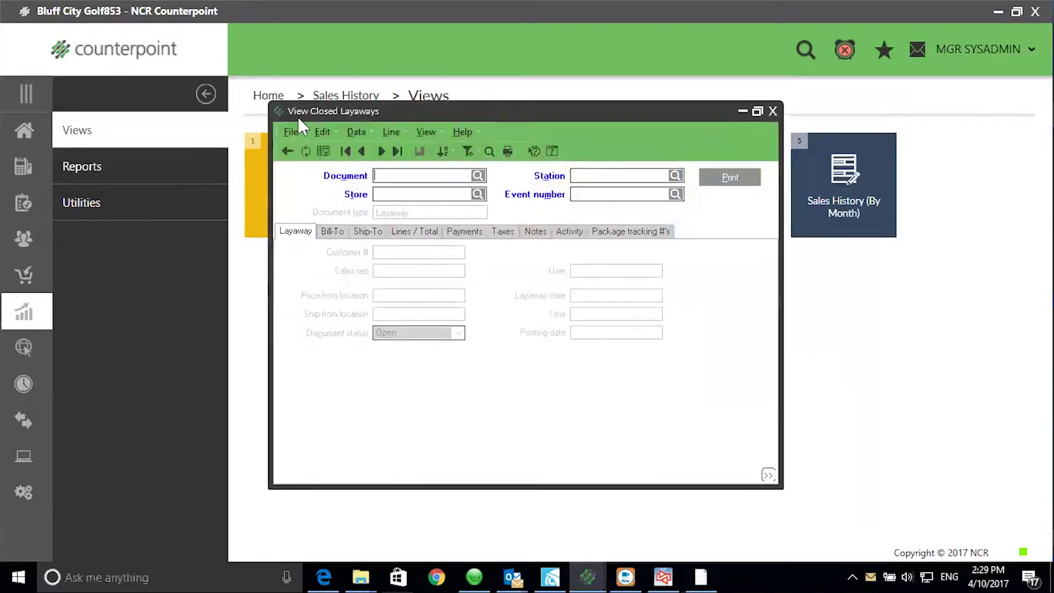
left_click(323, 152)
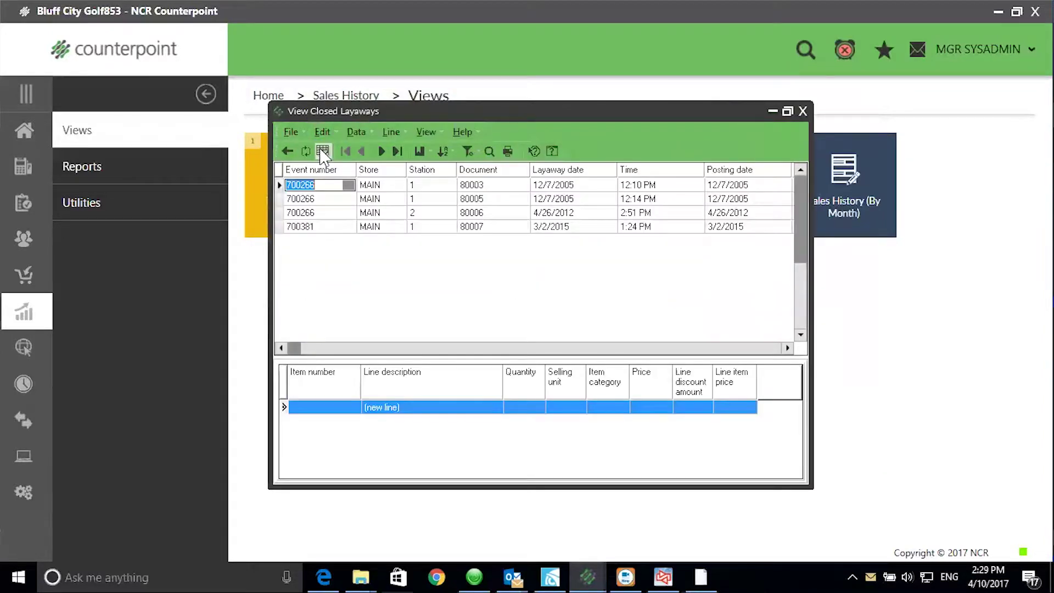
left_click(467, 151)
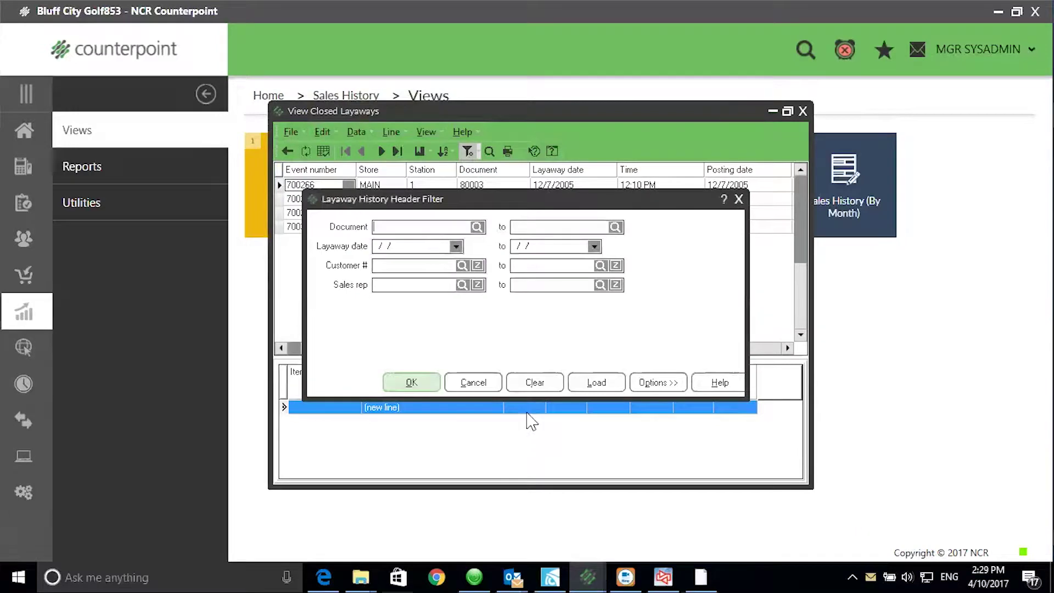
left_click(412, 382)
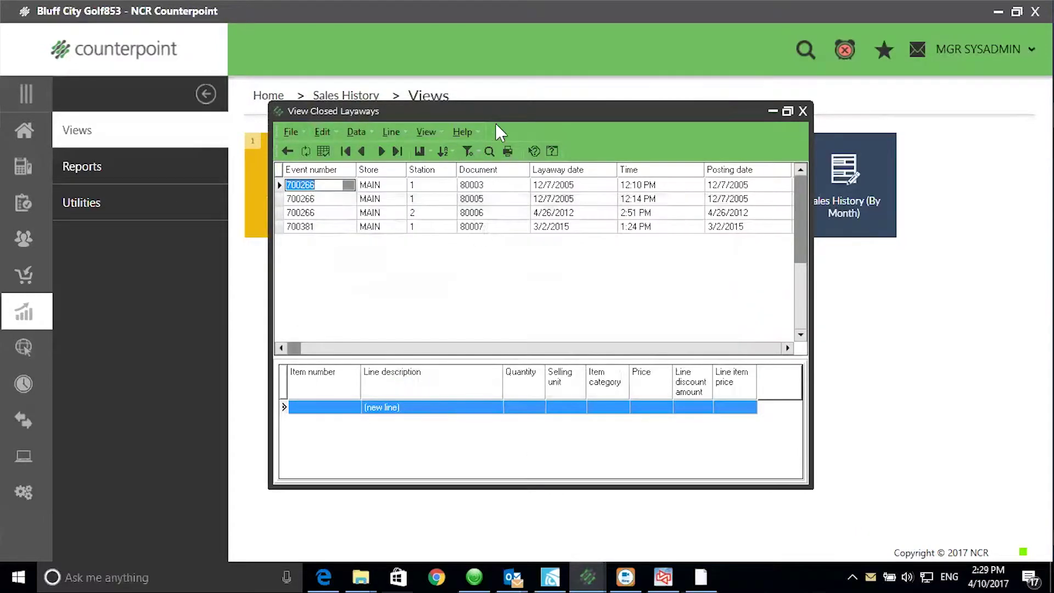
- Review the layaway and line-item column options, then switch to single-record form view
right_click(475, 176)
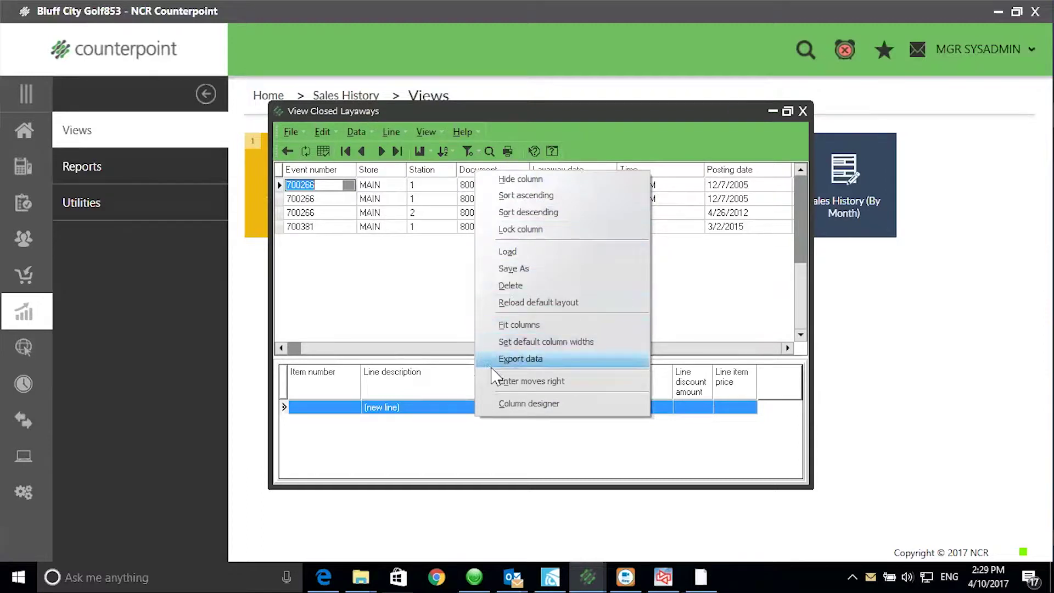
left_click(430, 402)
right_click(430, 401)
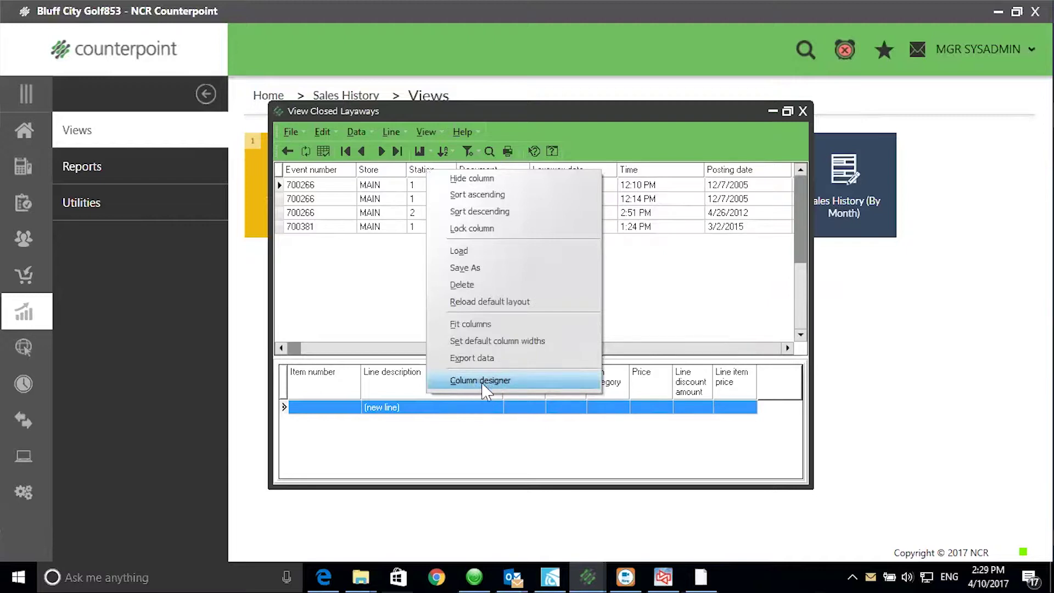
left_click(803, 112)
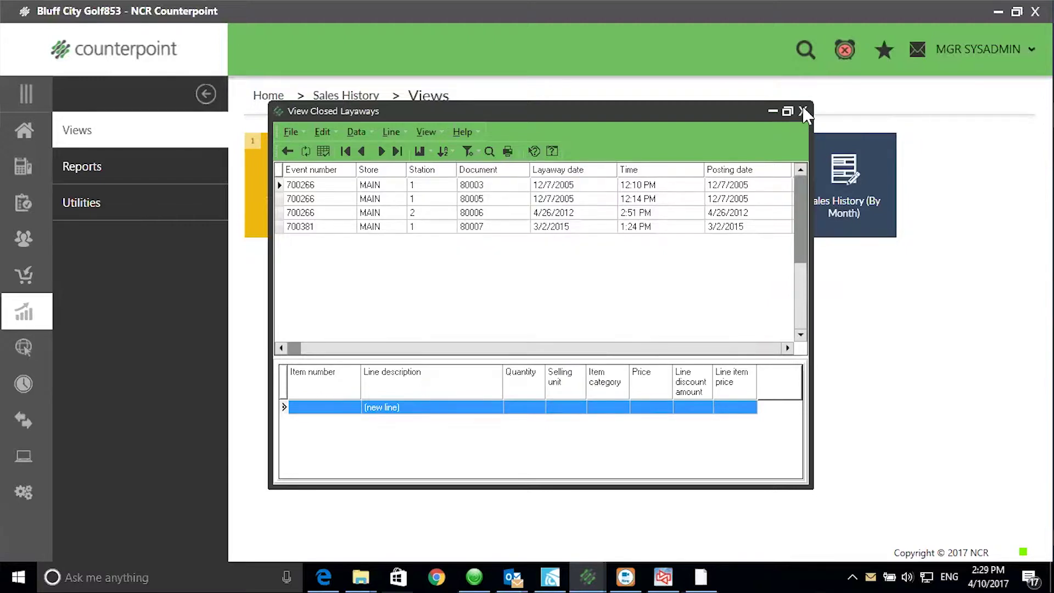
left_click(322, 152)
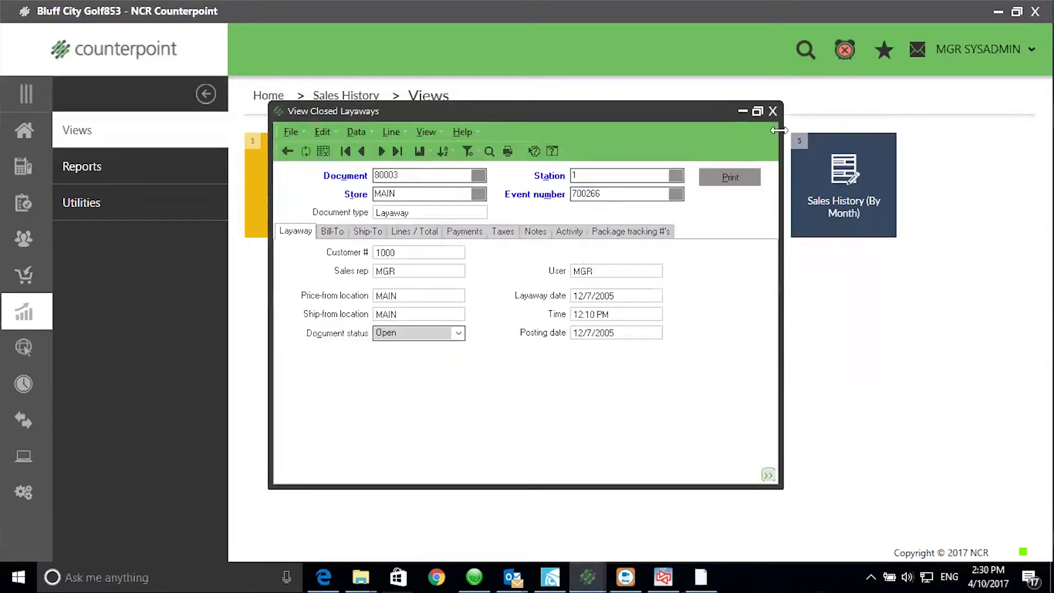
- Close Closed Layaways and list voided tickets as a grid with the filter applied
left_click(773, 111)
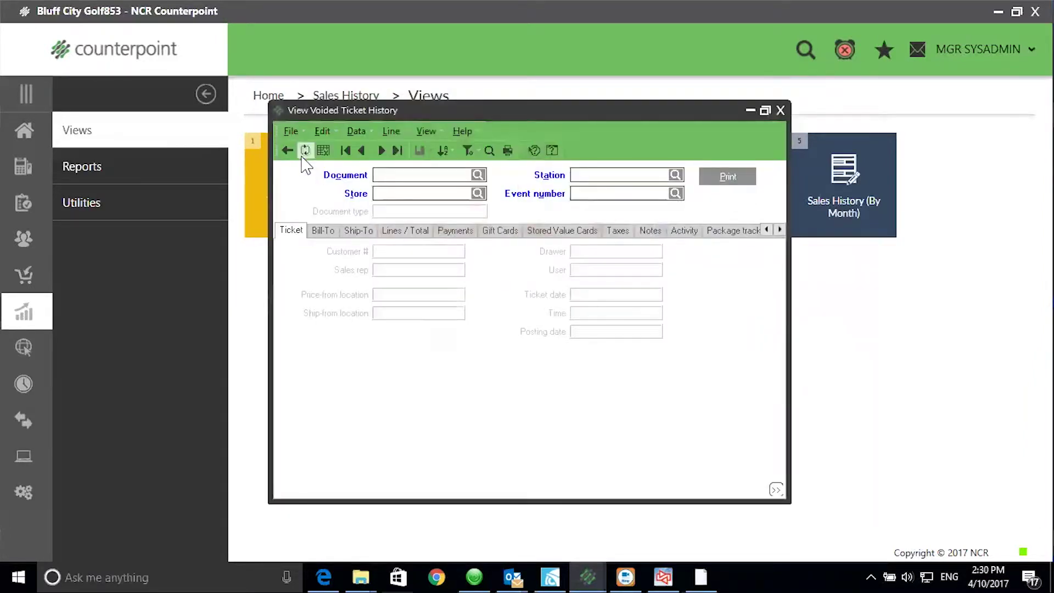
left_click(324, 150)
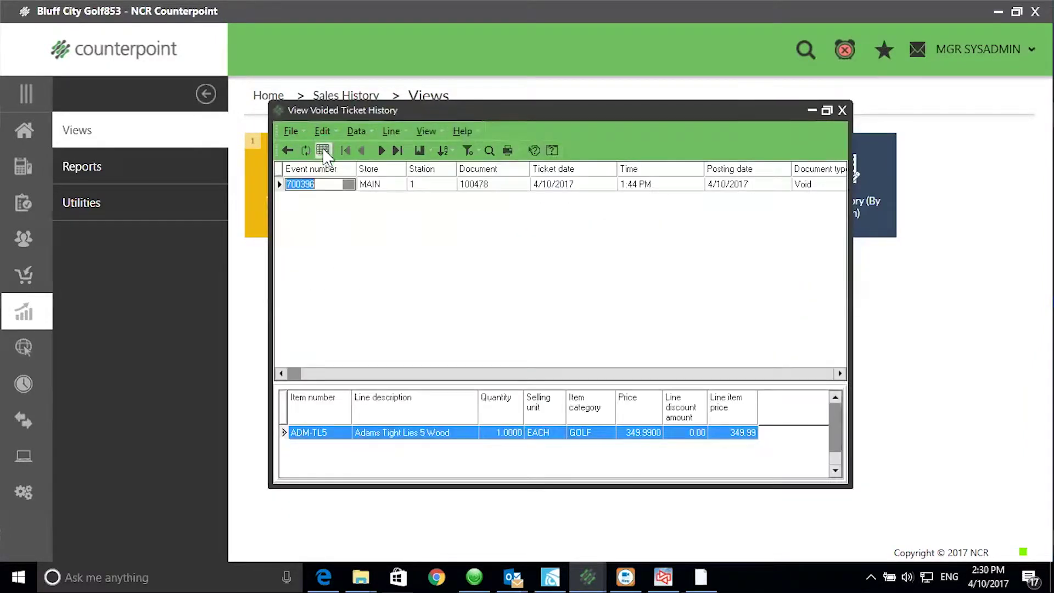
left_click(467, 151)
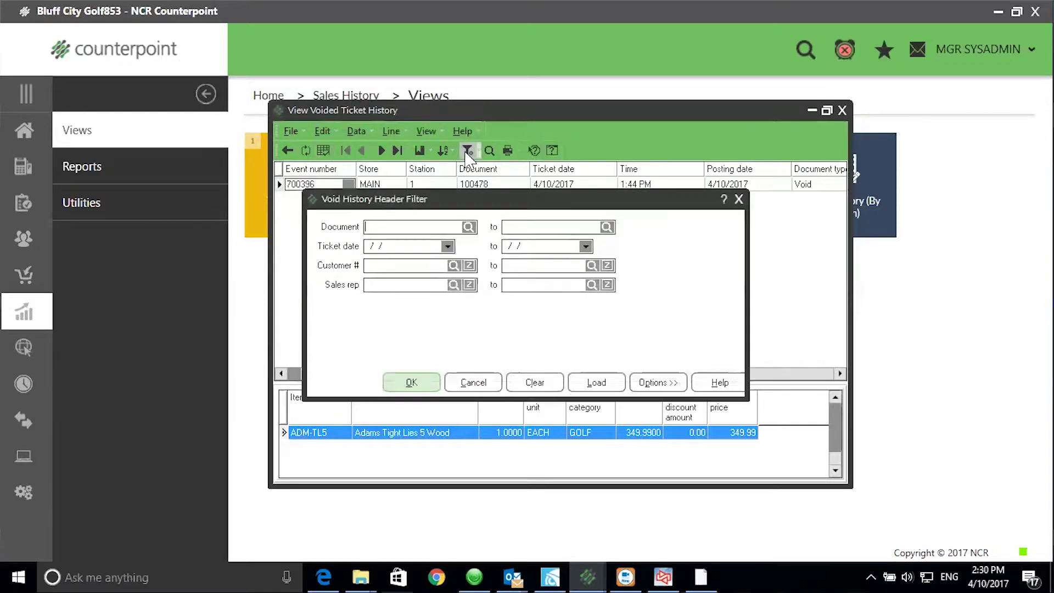
left_click(396, 385)
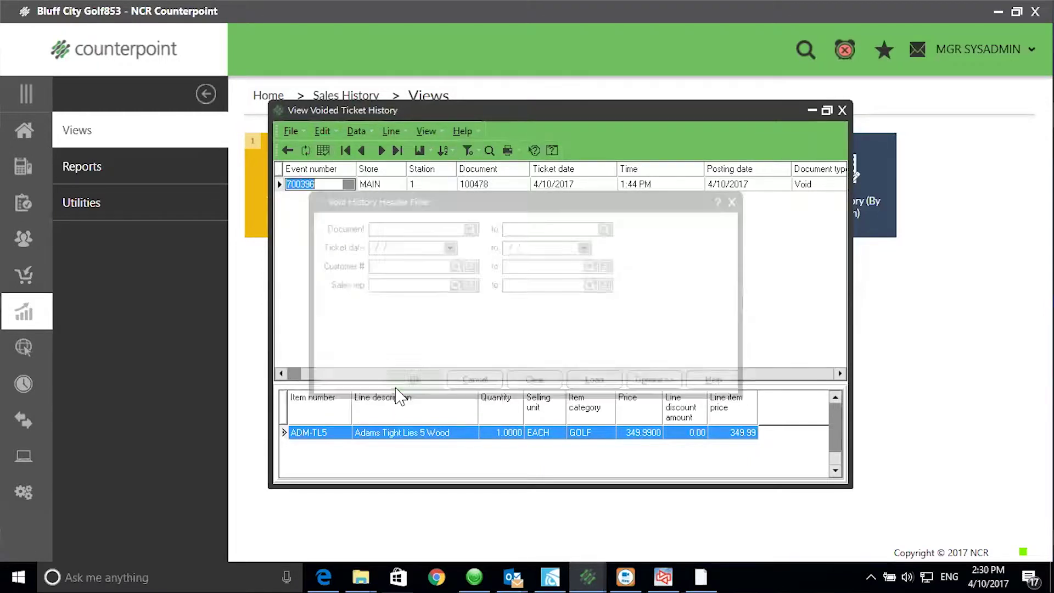
- Review the voided ticket and line-item column options, then show ticket 100478 as a form
right_click(516, 174)
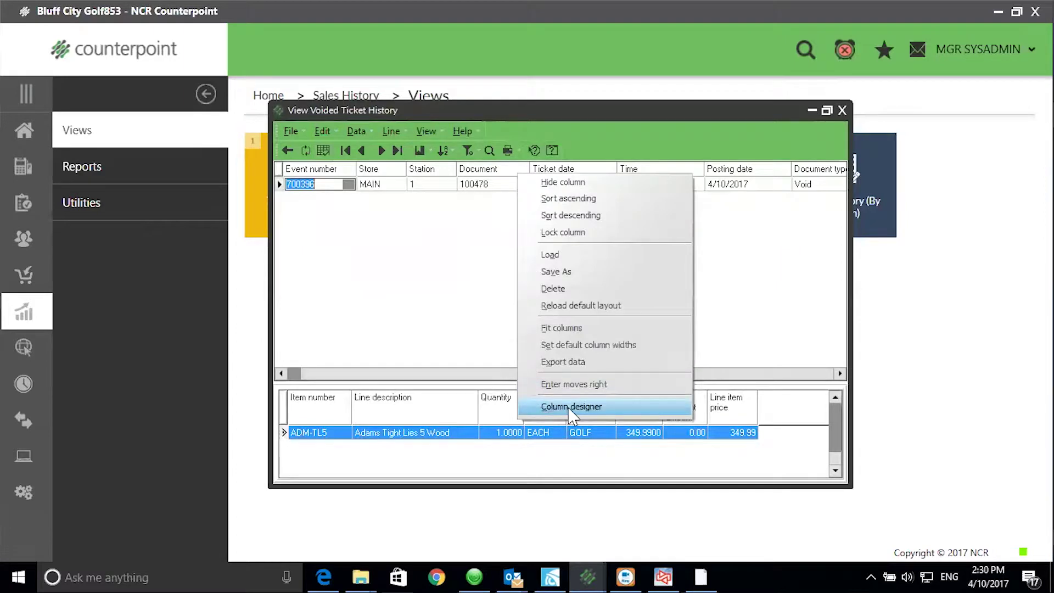
left_click(471, 455)
right_click(471, 409)
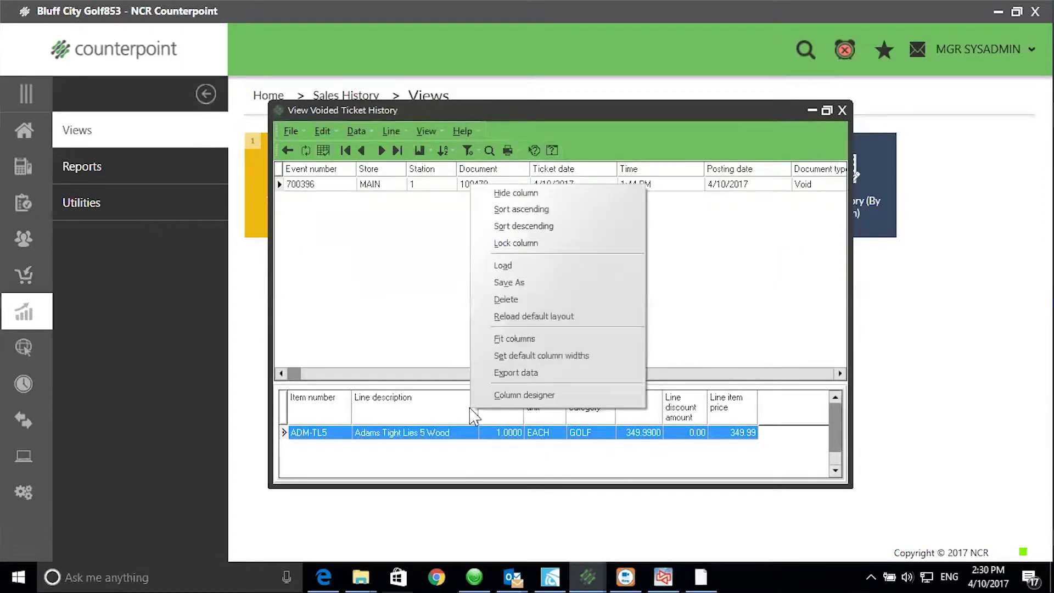
left_click(501, 402)
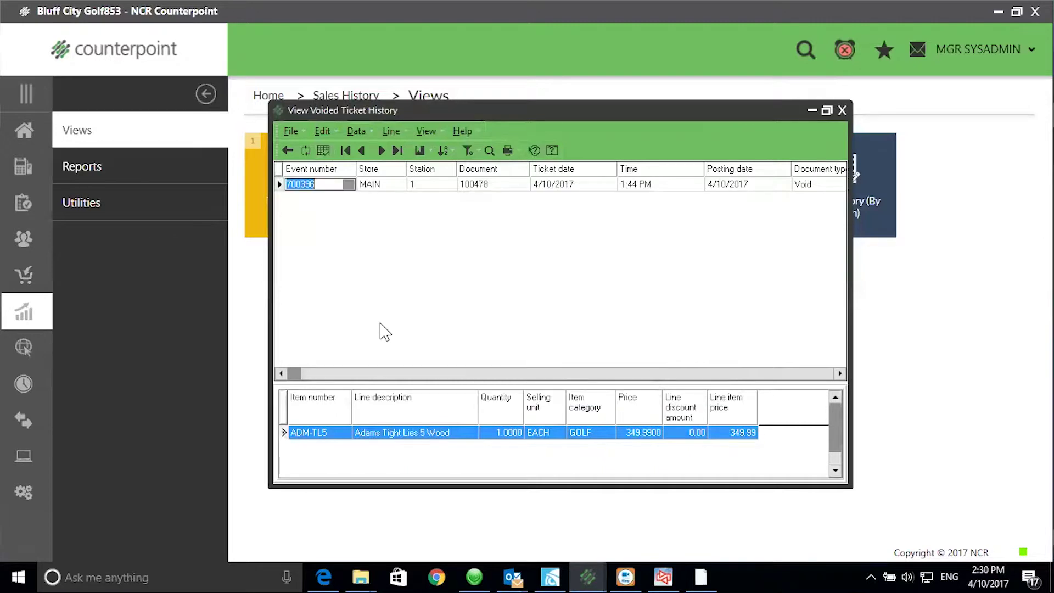
left_click(323, 150)
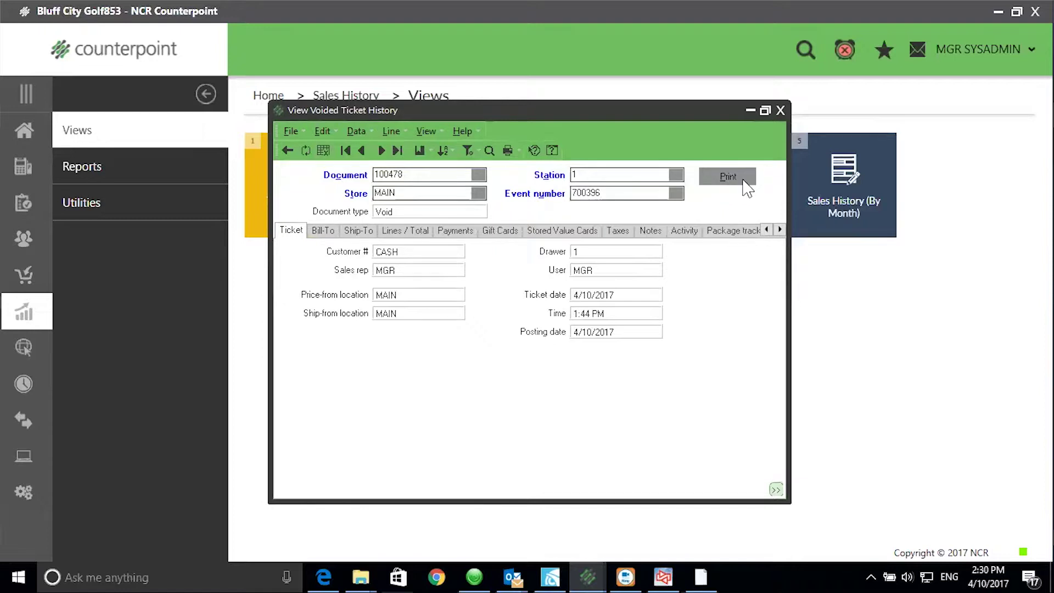
- Close voided ticket history and open the Sales History (By Month) view for location MAIN
left_click(780, 111)
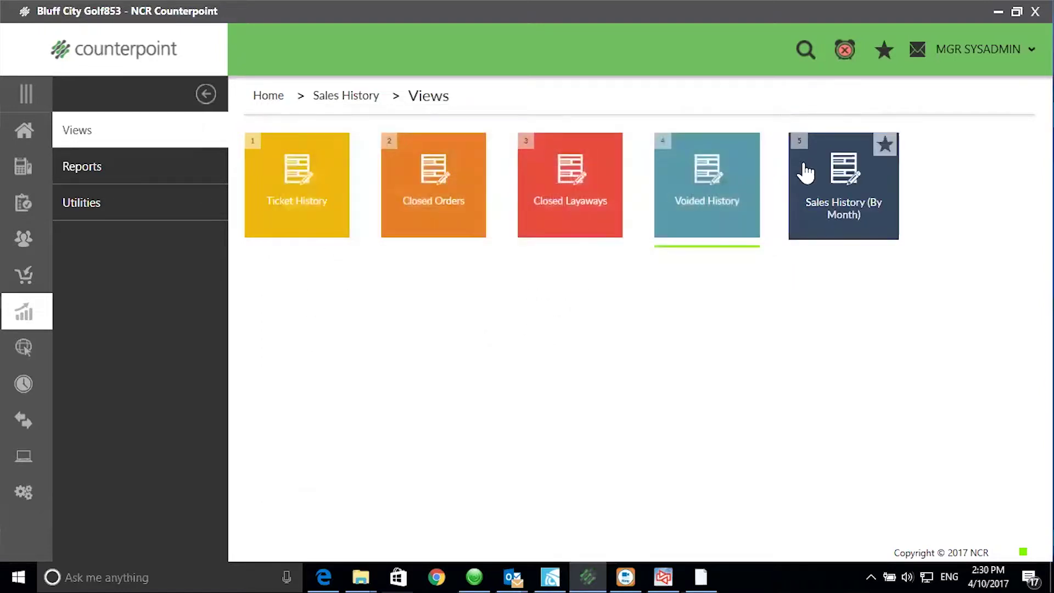
left_click(826, 181)
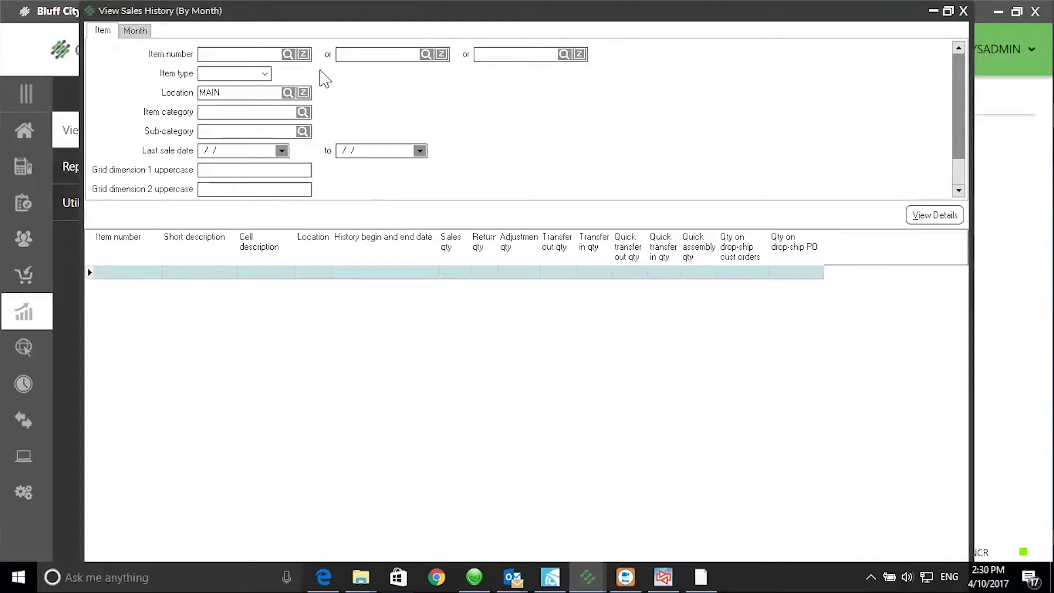
- Set the Last sale date to start at 1/1/2017 and load the monthly details for MAIN
left_click_drag(219, 92, 181, 94)
left_click(223, 149)
type("1/1/2017")
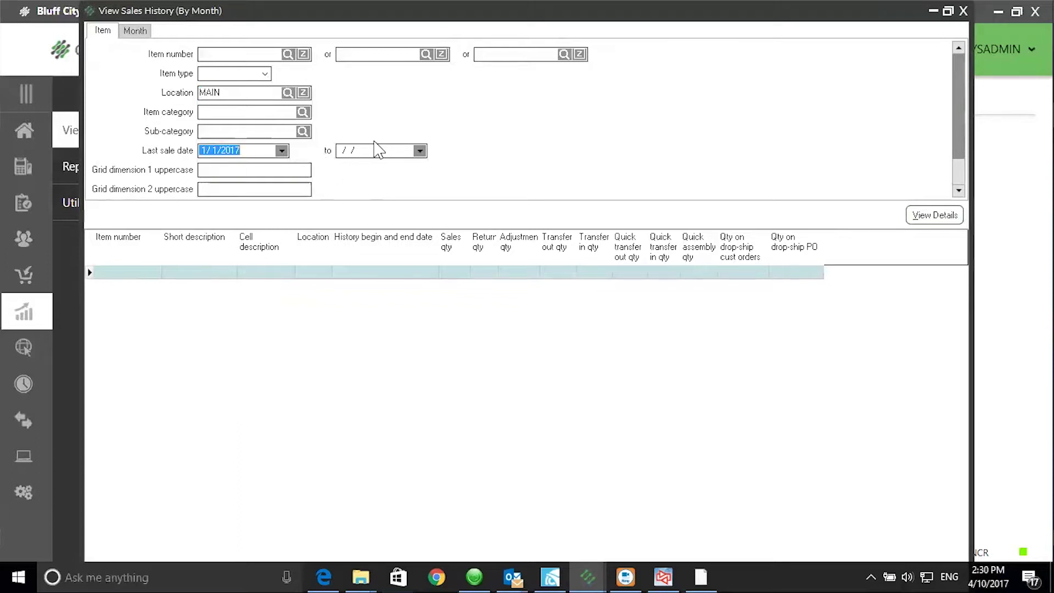
type("4/10/2017")
type("1/1/2017")
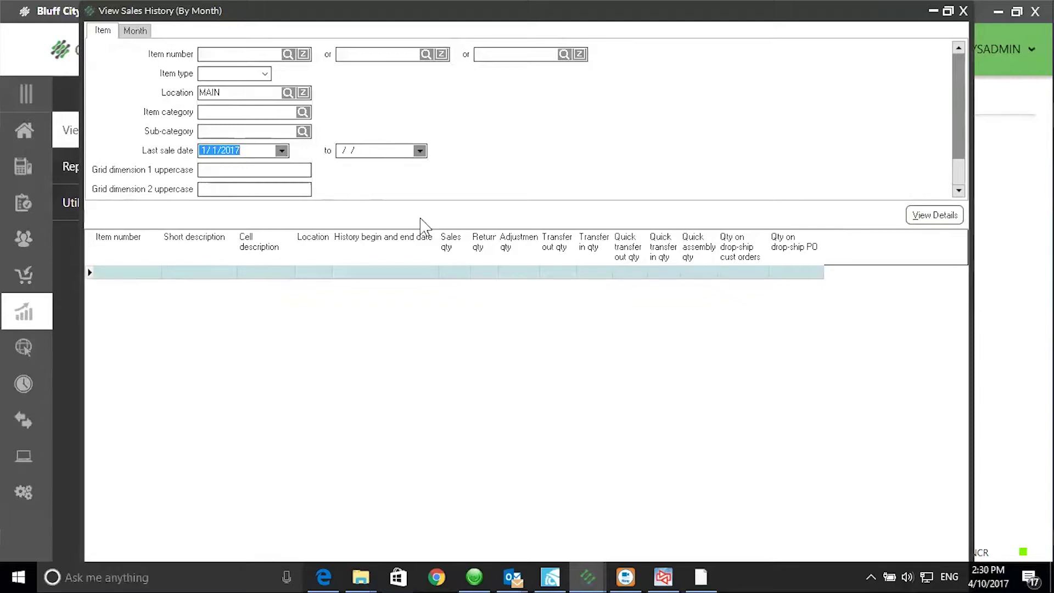
left_click(921, 216)
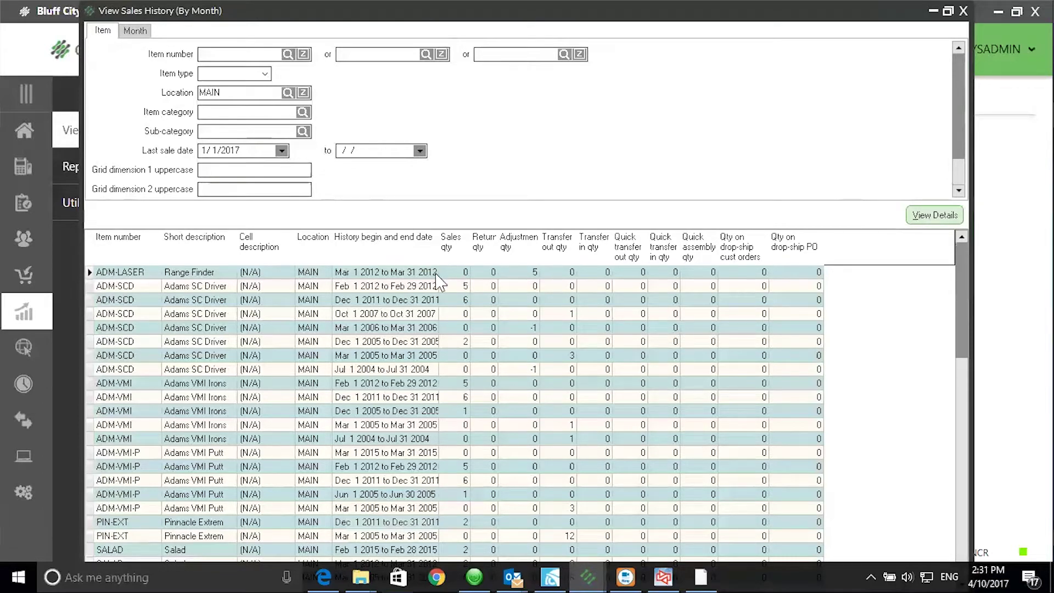
right_click(465, 260)
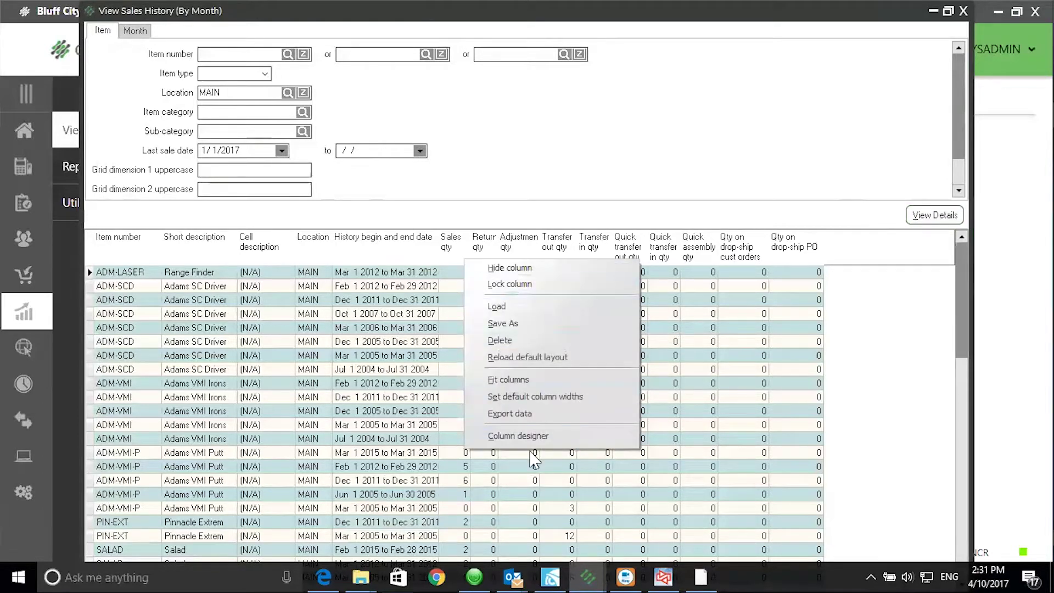
left_click(524, 435)
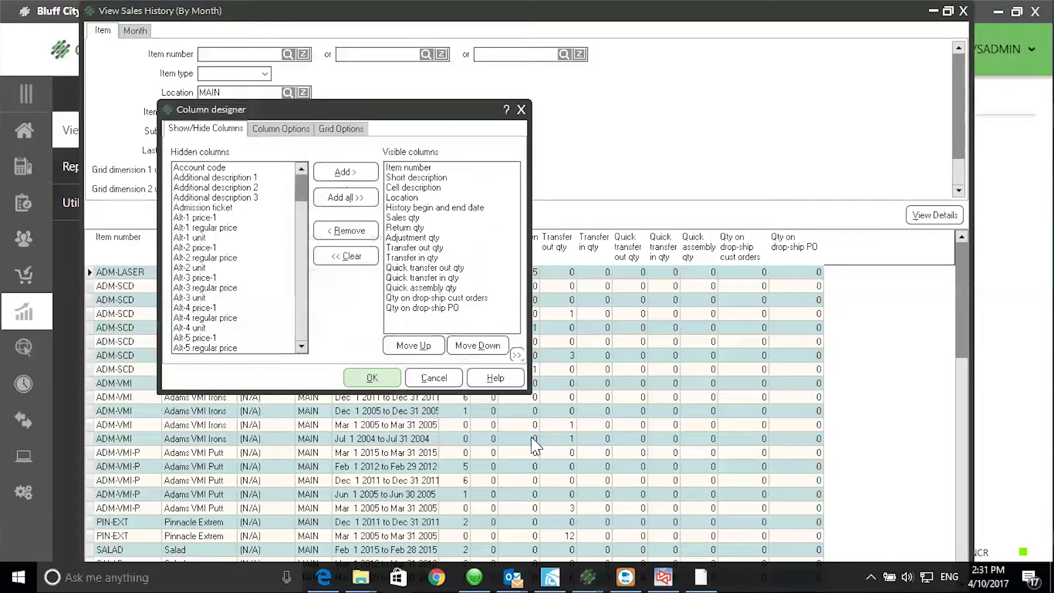
left_click(372, 378)
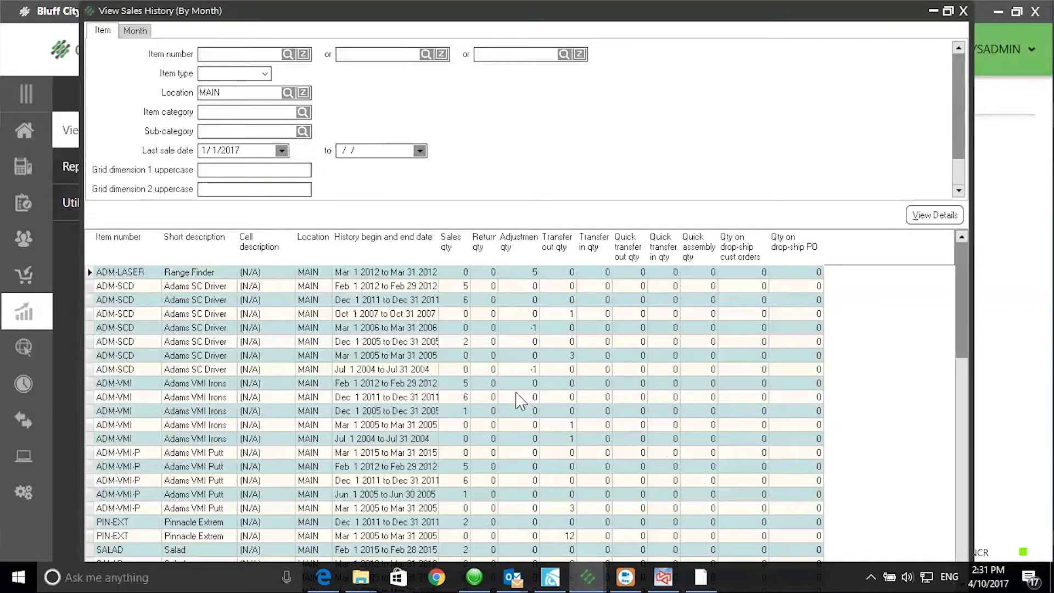
- Export the monthly sales history results to the desktop as View.csv
right_click(485, 319)
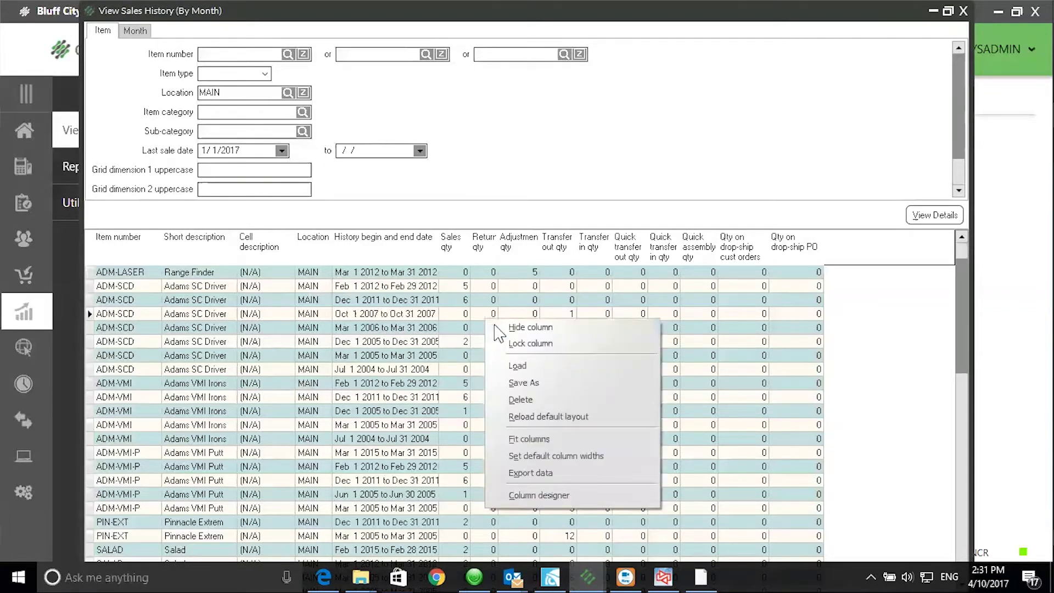
left_click(541, 473)
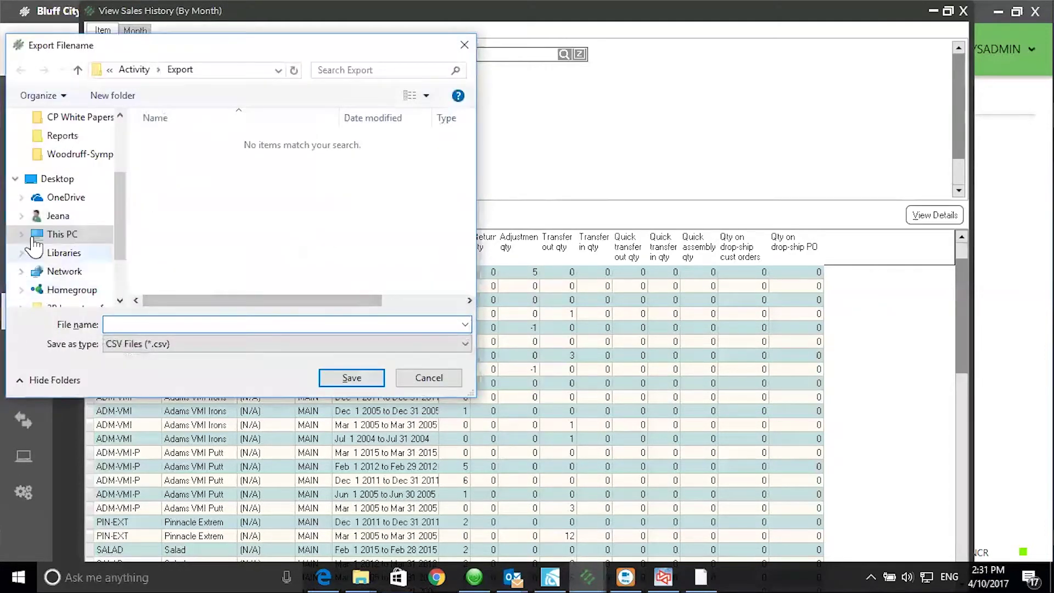
left_click(66, 179)
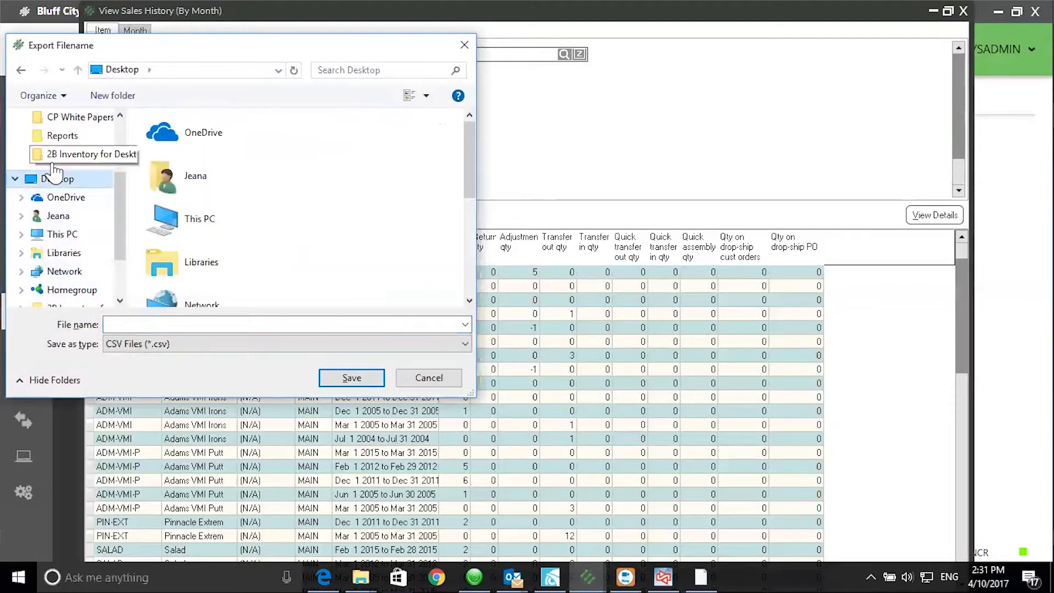
left_click(113, 324)
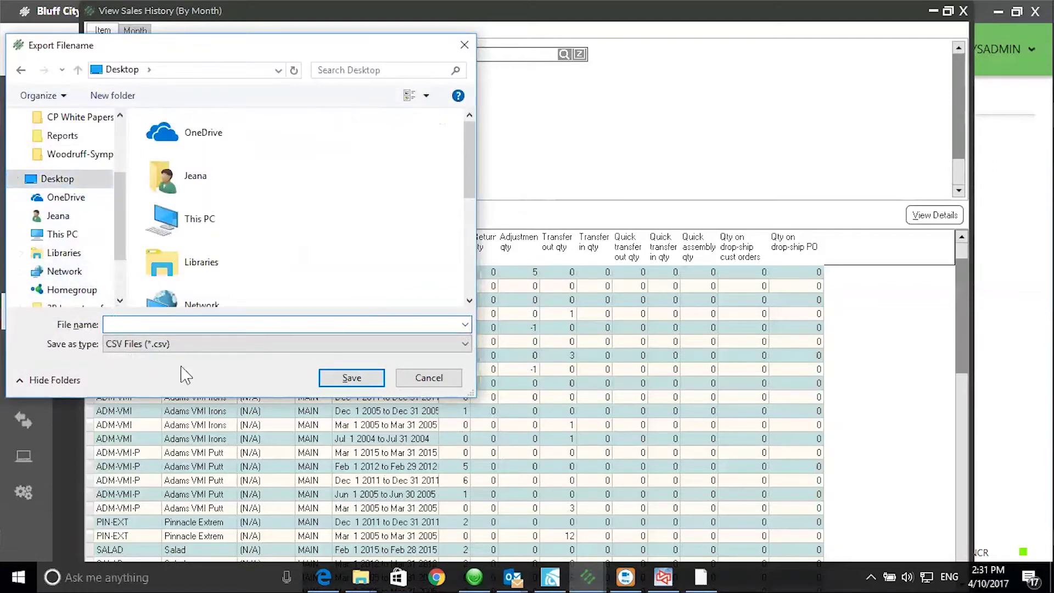
type("View")
left_click(371, 379)
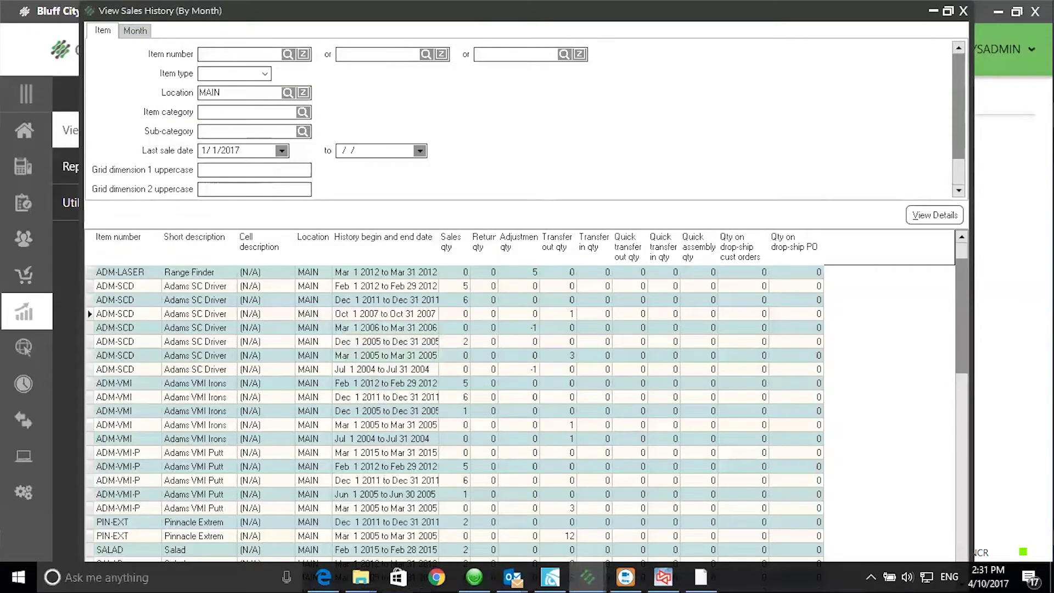
- Close the By Month window, minimize Counterpoint, and move View.csv to mid-desktop
left_click(933, 11)
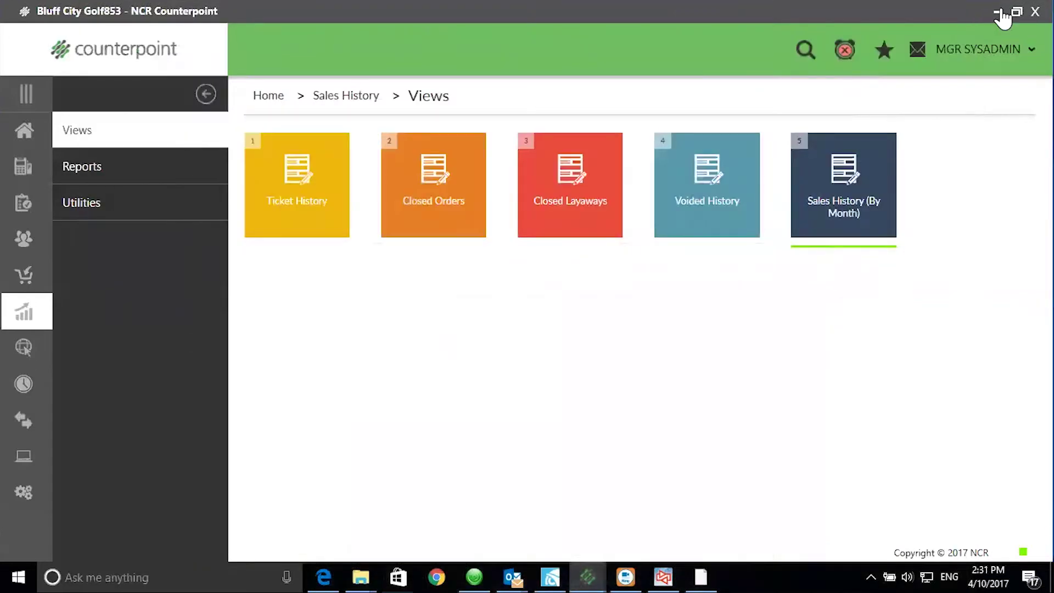
left_click(999, 11)
left_click_drag(29, 508, 577, 317)
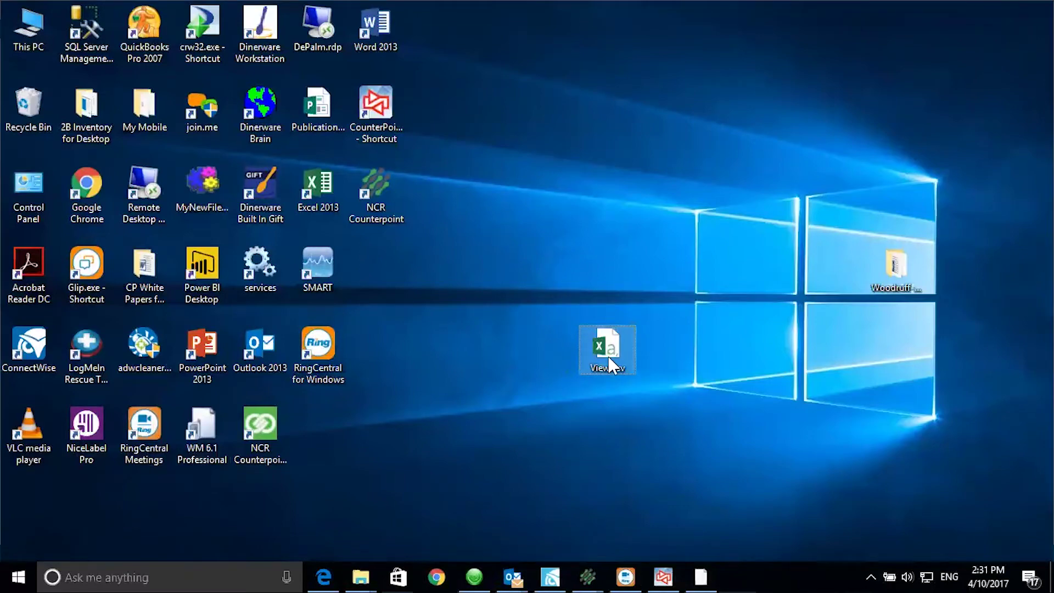